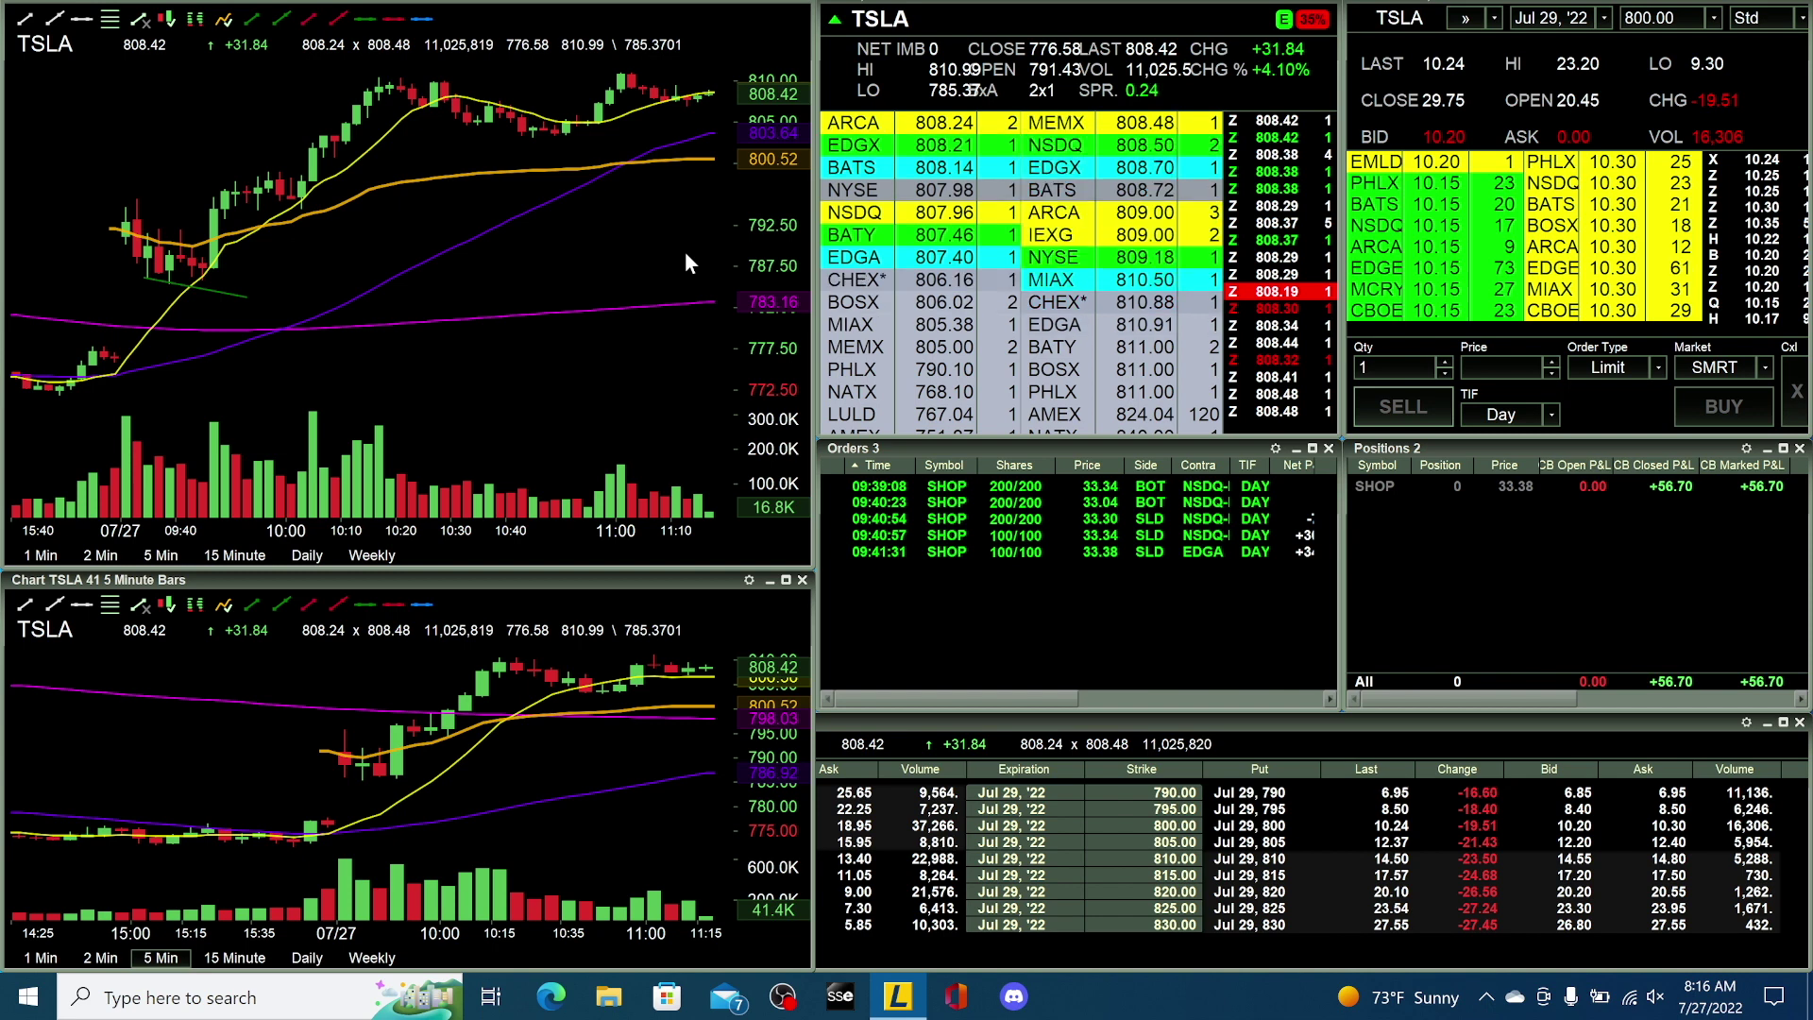
- Zoom the upper 1-minute TSLA chart's time axis out for more history, then slightly back in
scroll(686, 263, down, 2)
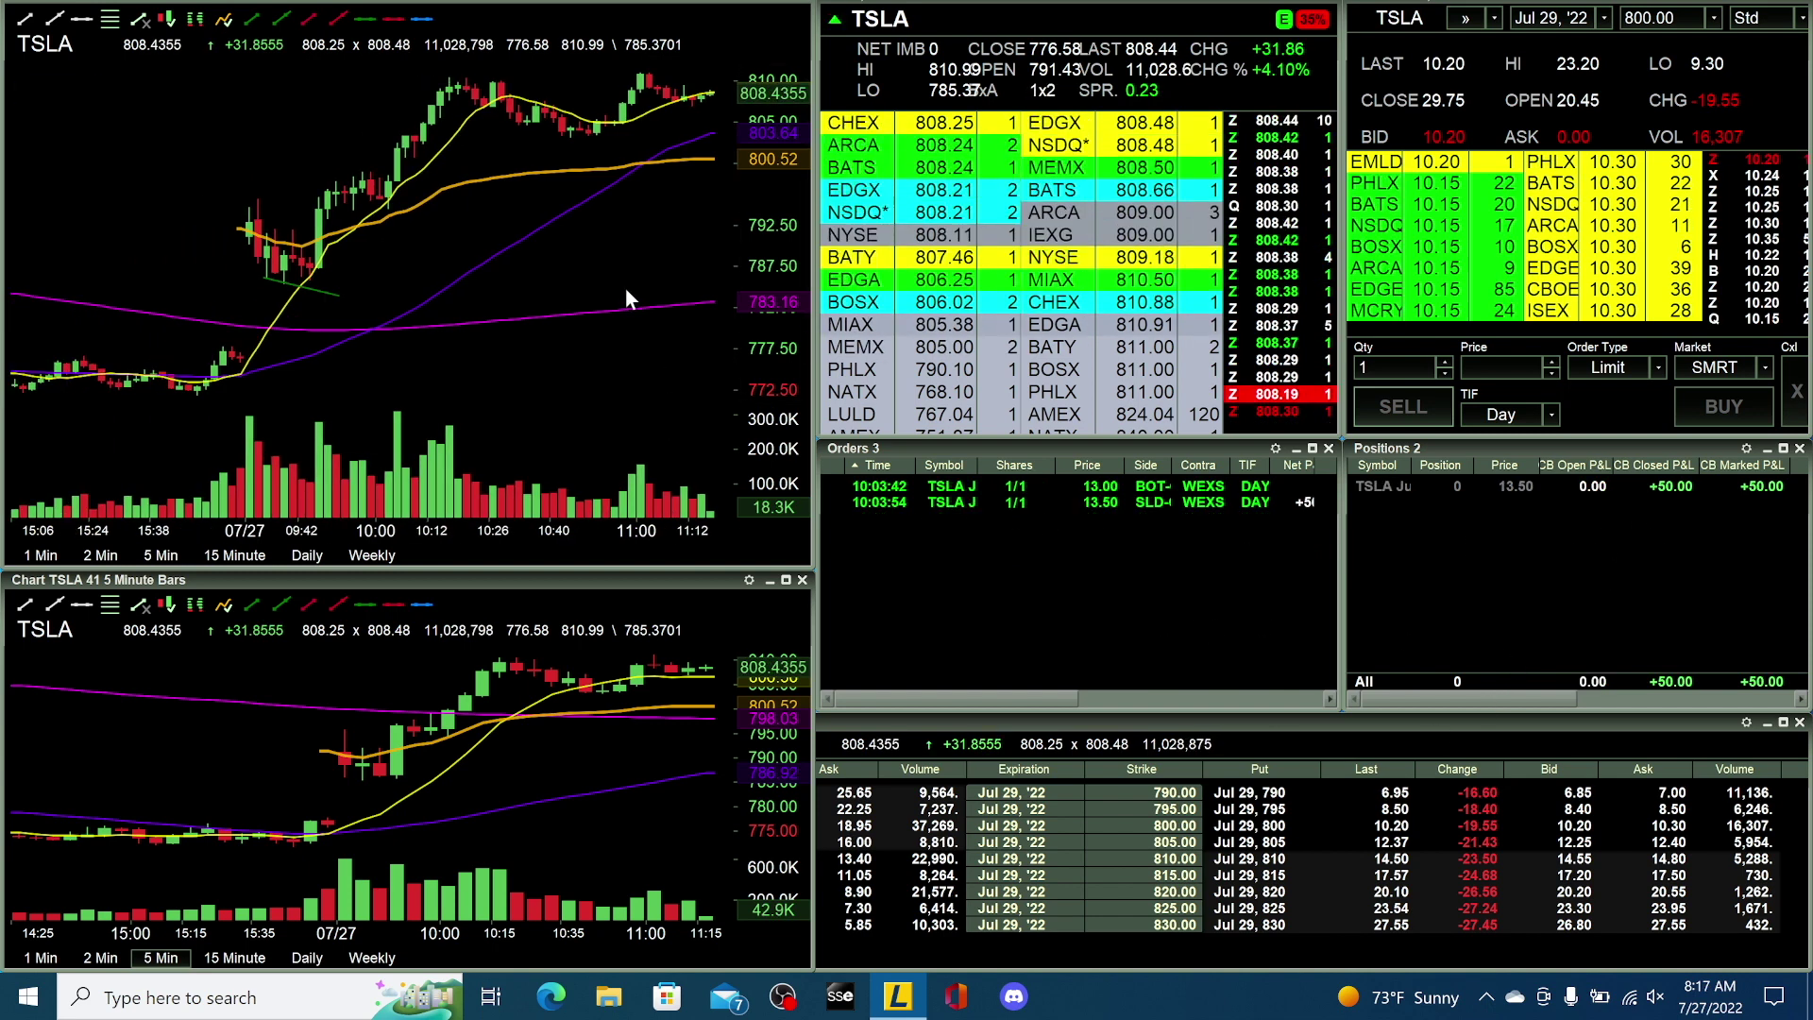
scroll(632, 268, down, 1)
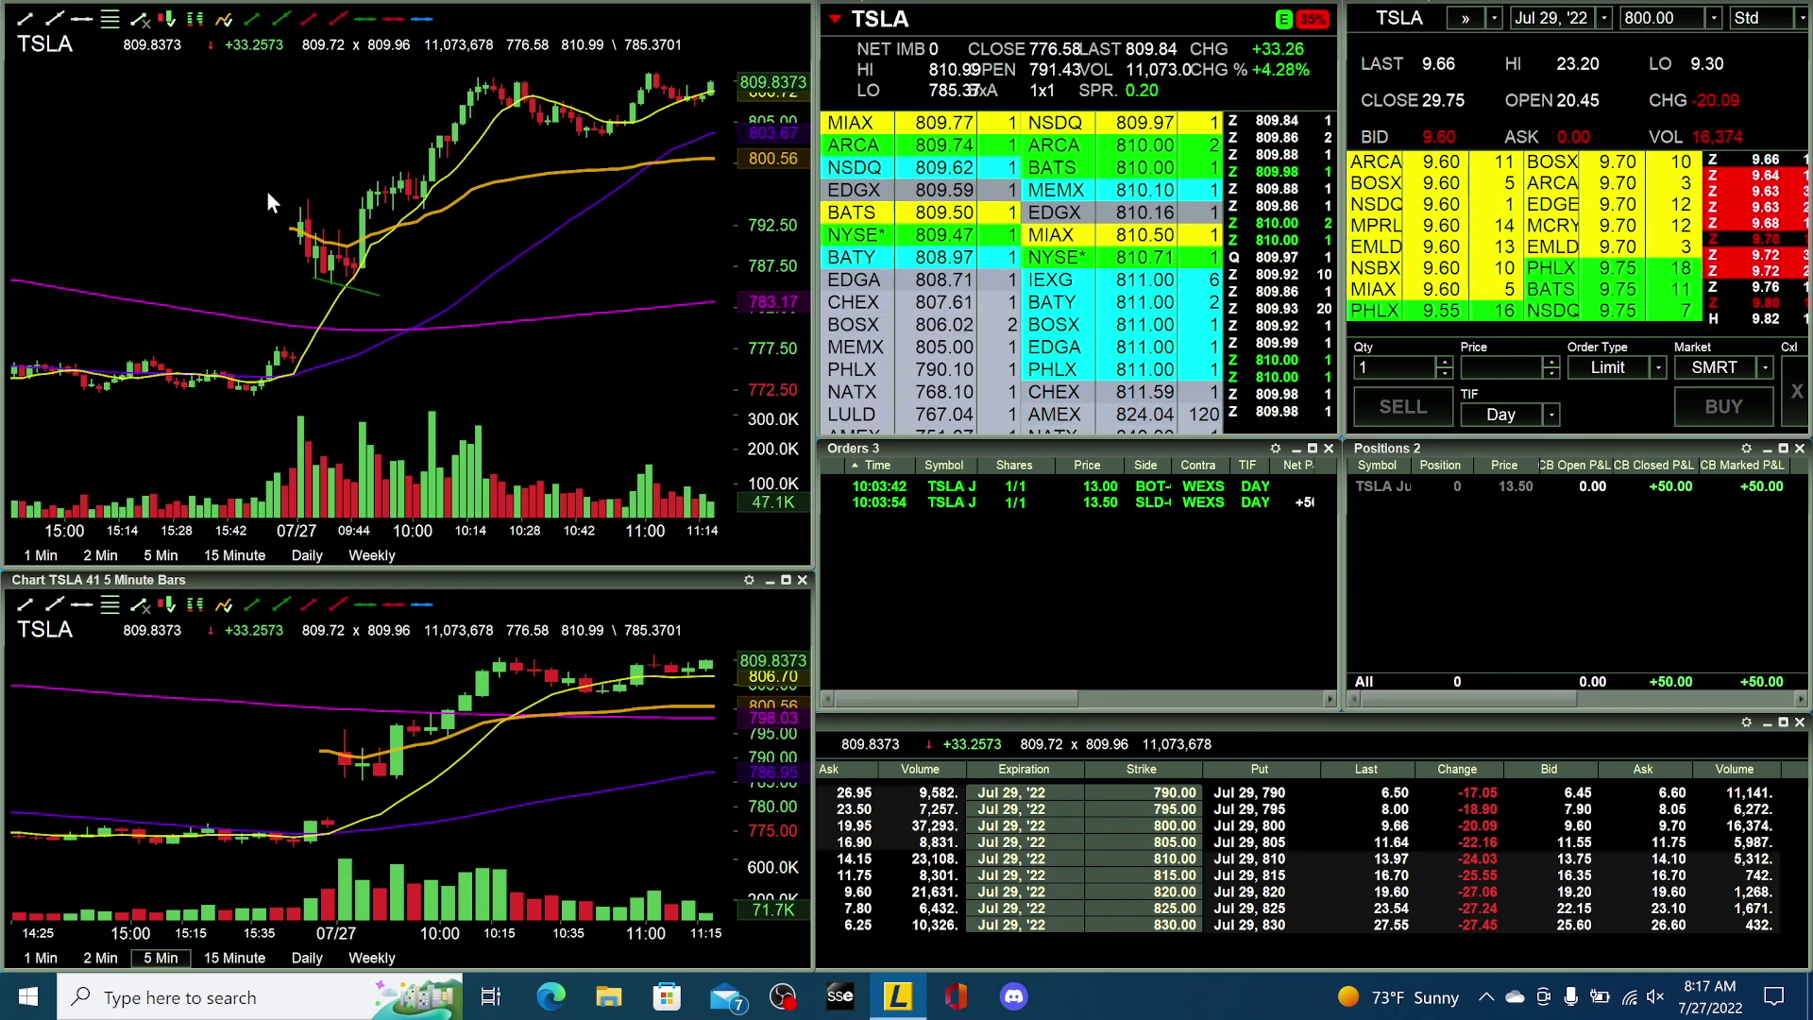
scroll(268, 189, up, 3)
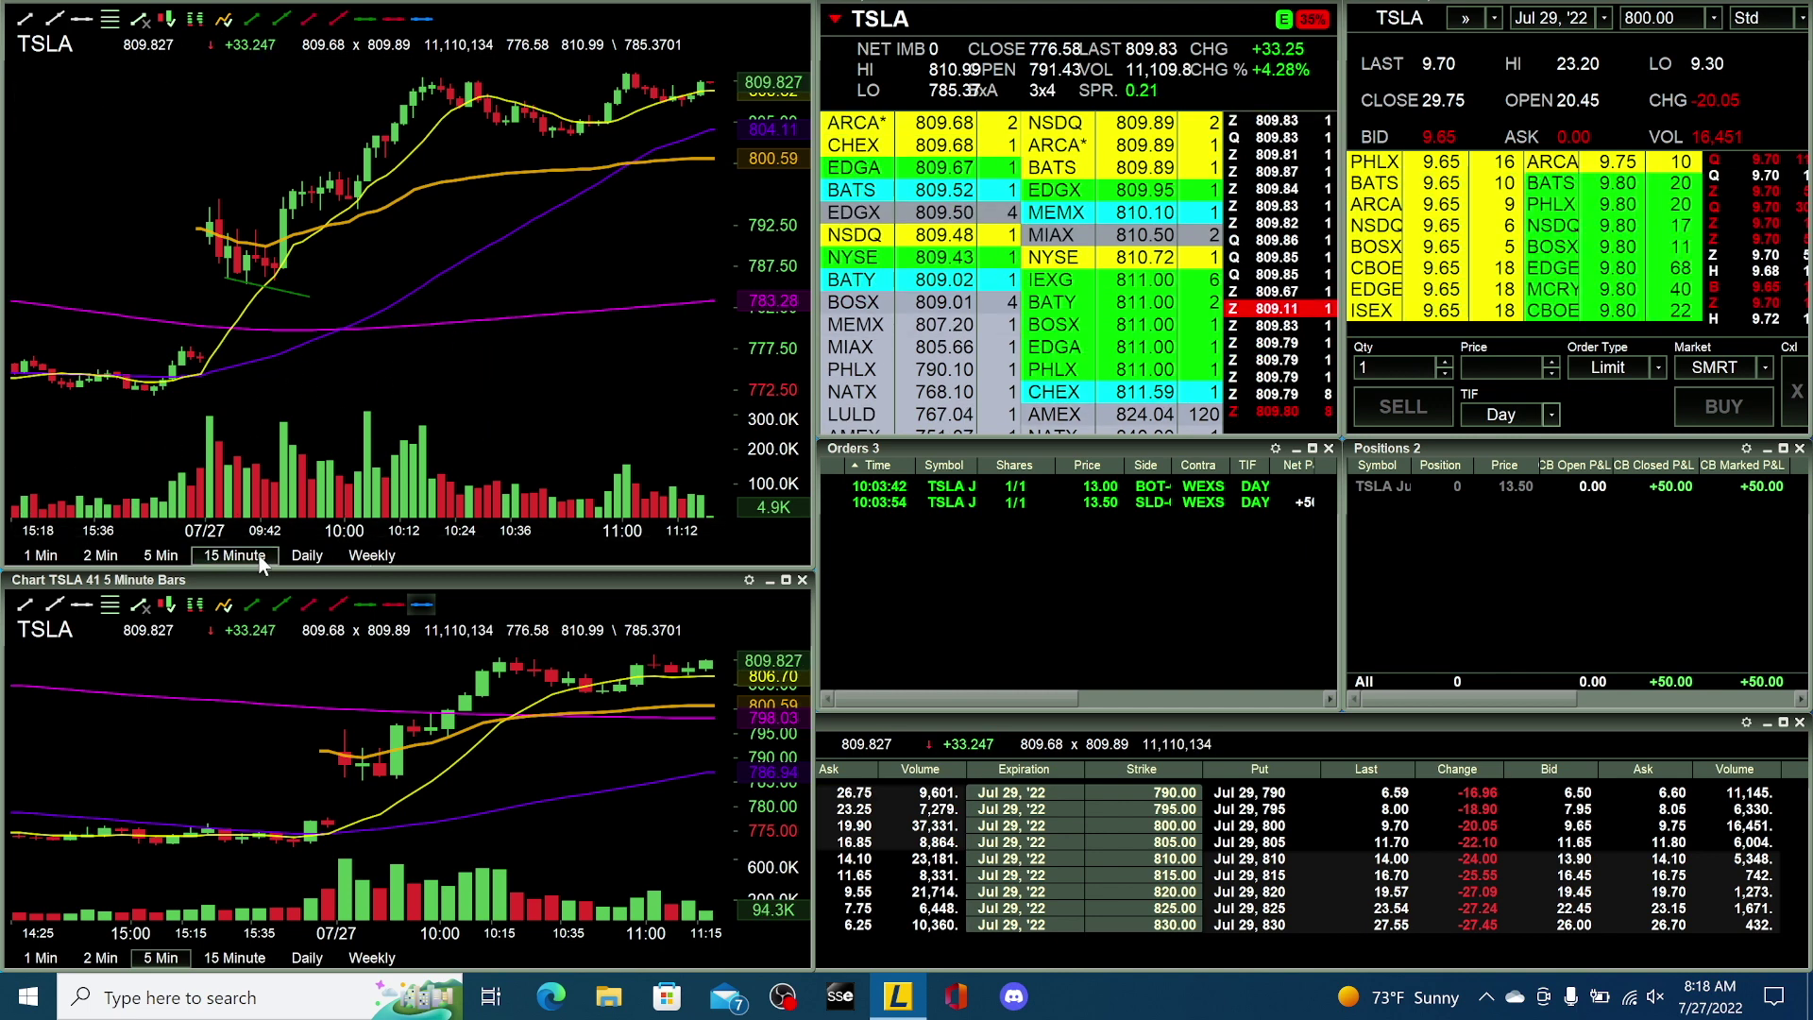
- Bring the TSLA option chain forward, then the lower 5-minute chart
scroll(476, 732, down, 2)
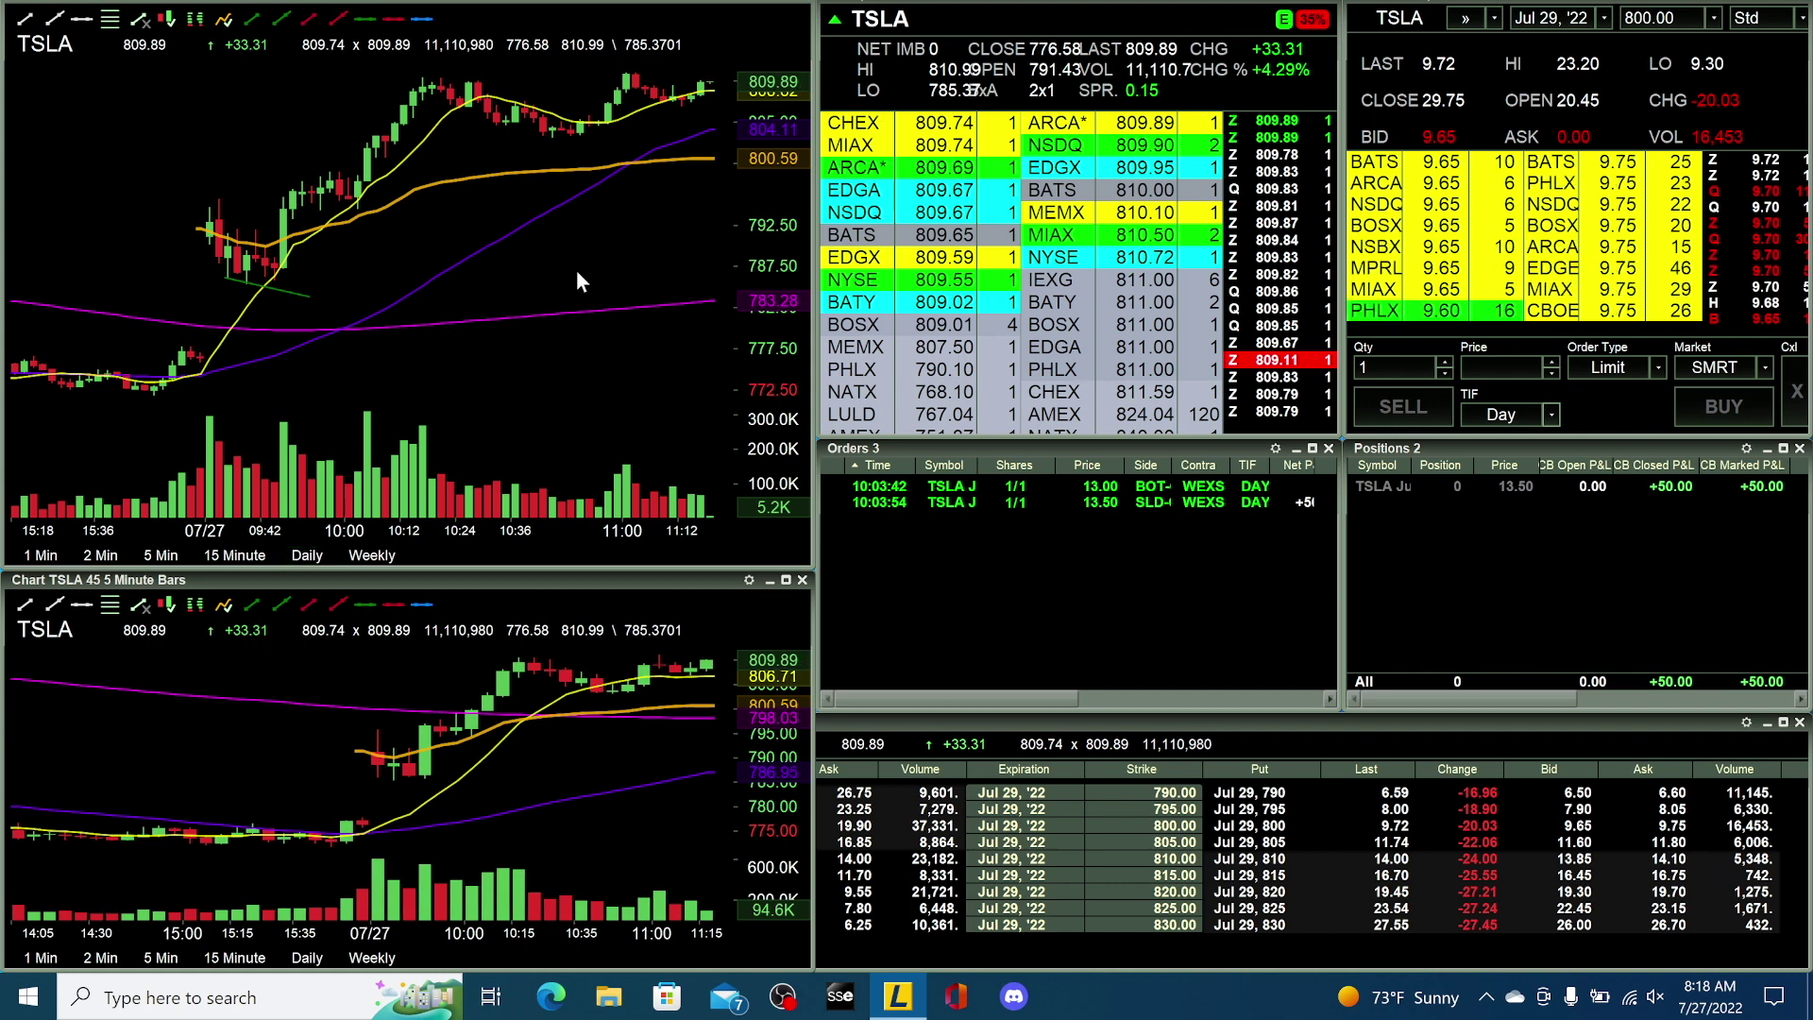
scroll(575, 269, down, 1)
scroll(574, 276, up, 1)
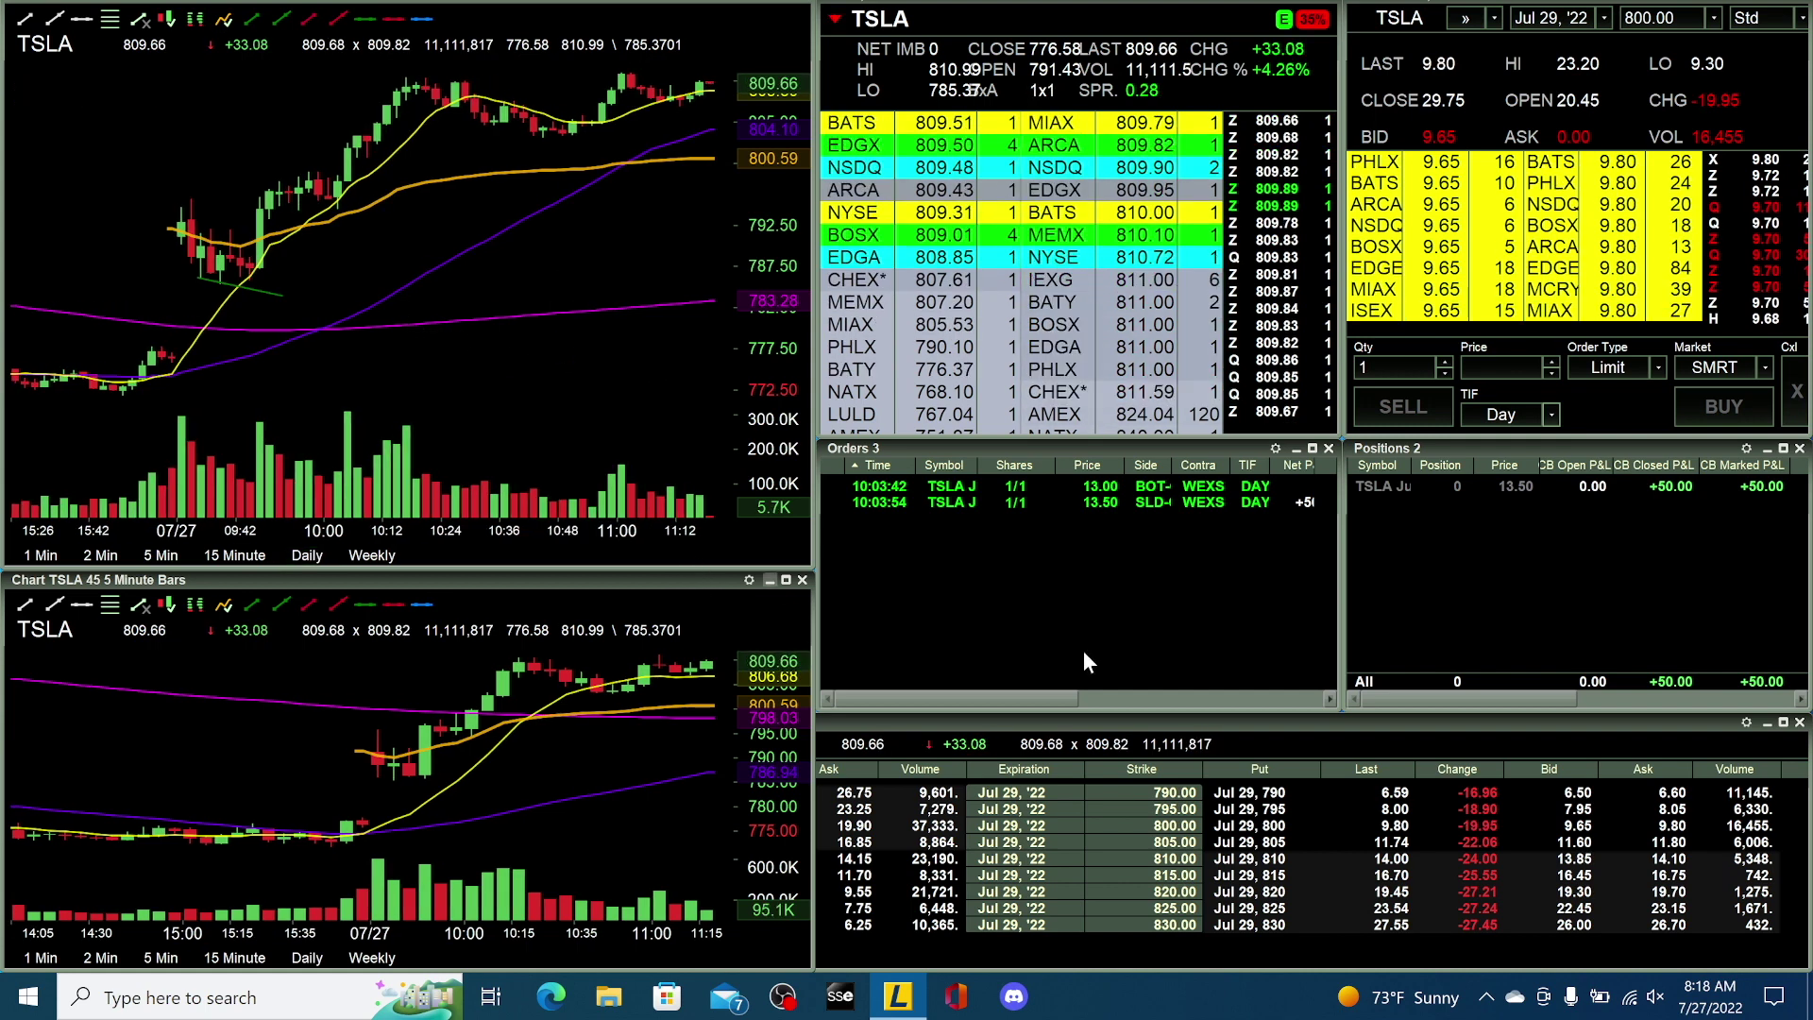
click(1348, 733)
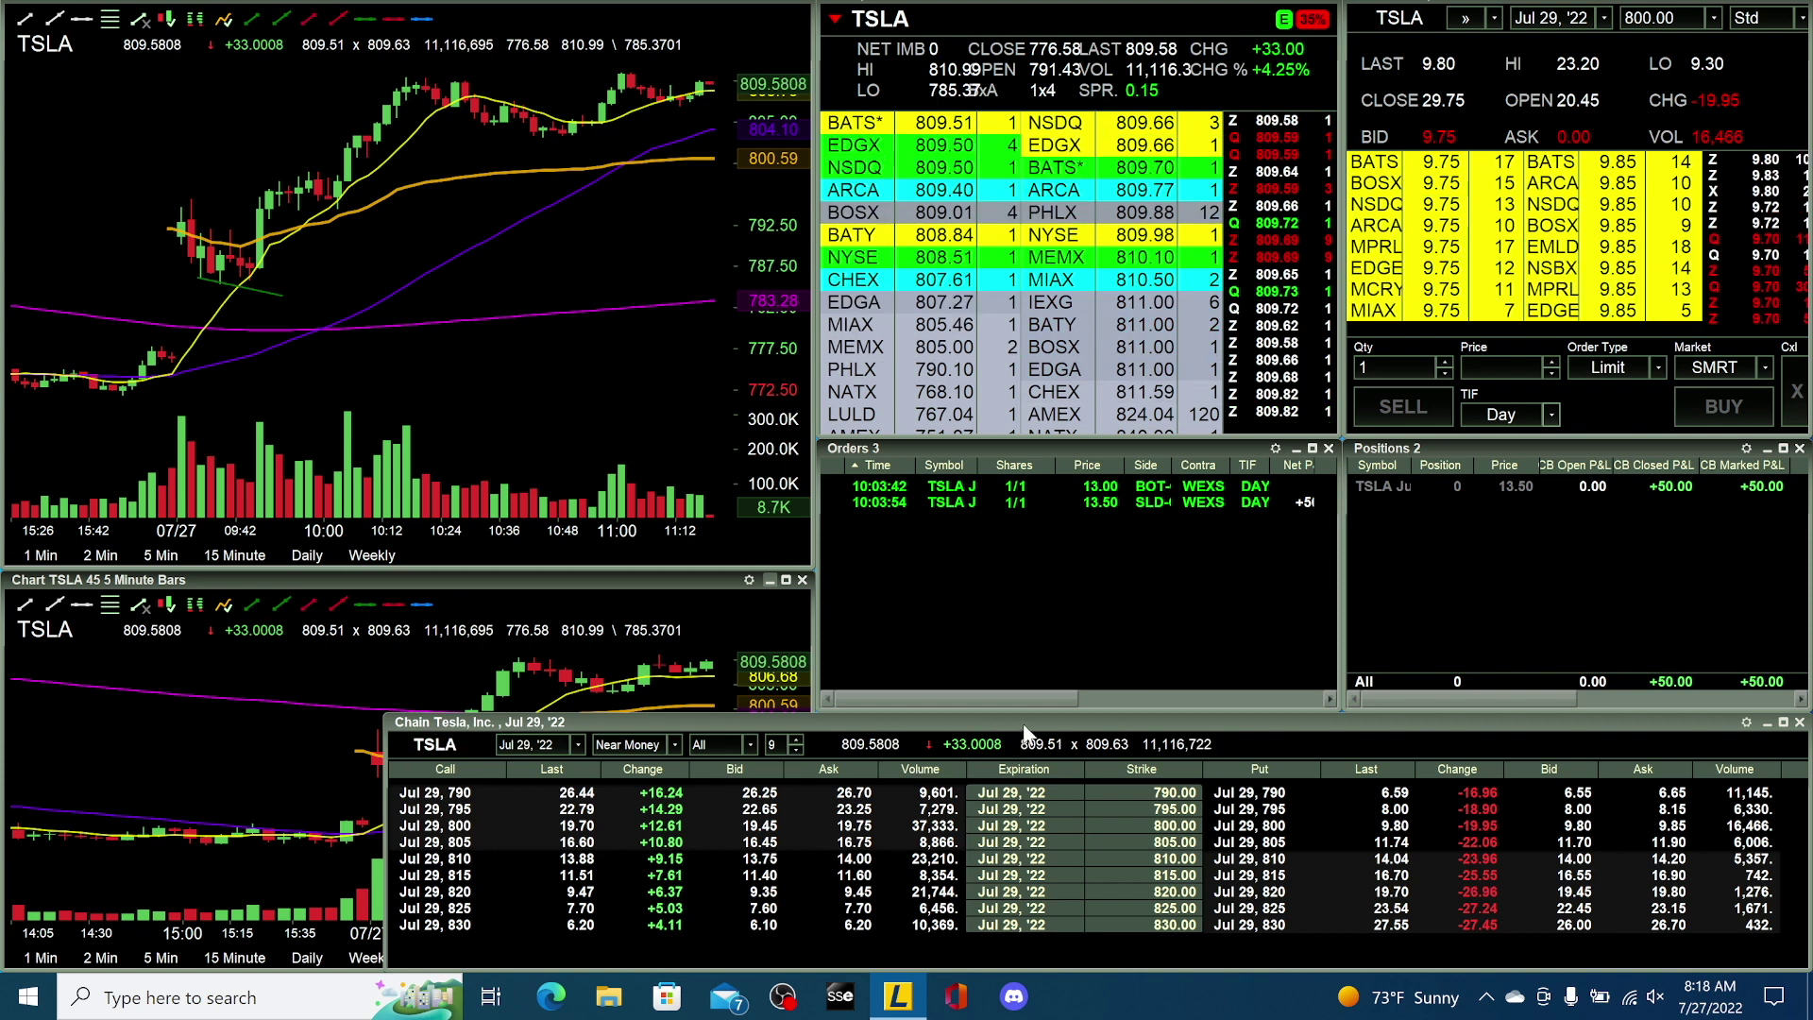
click(246, 763)
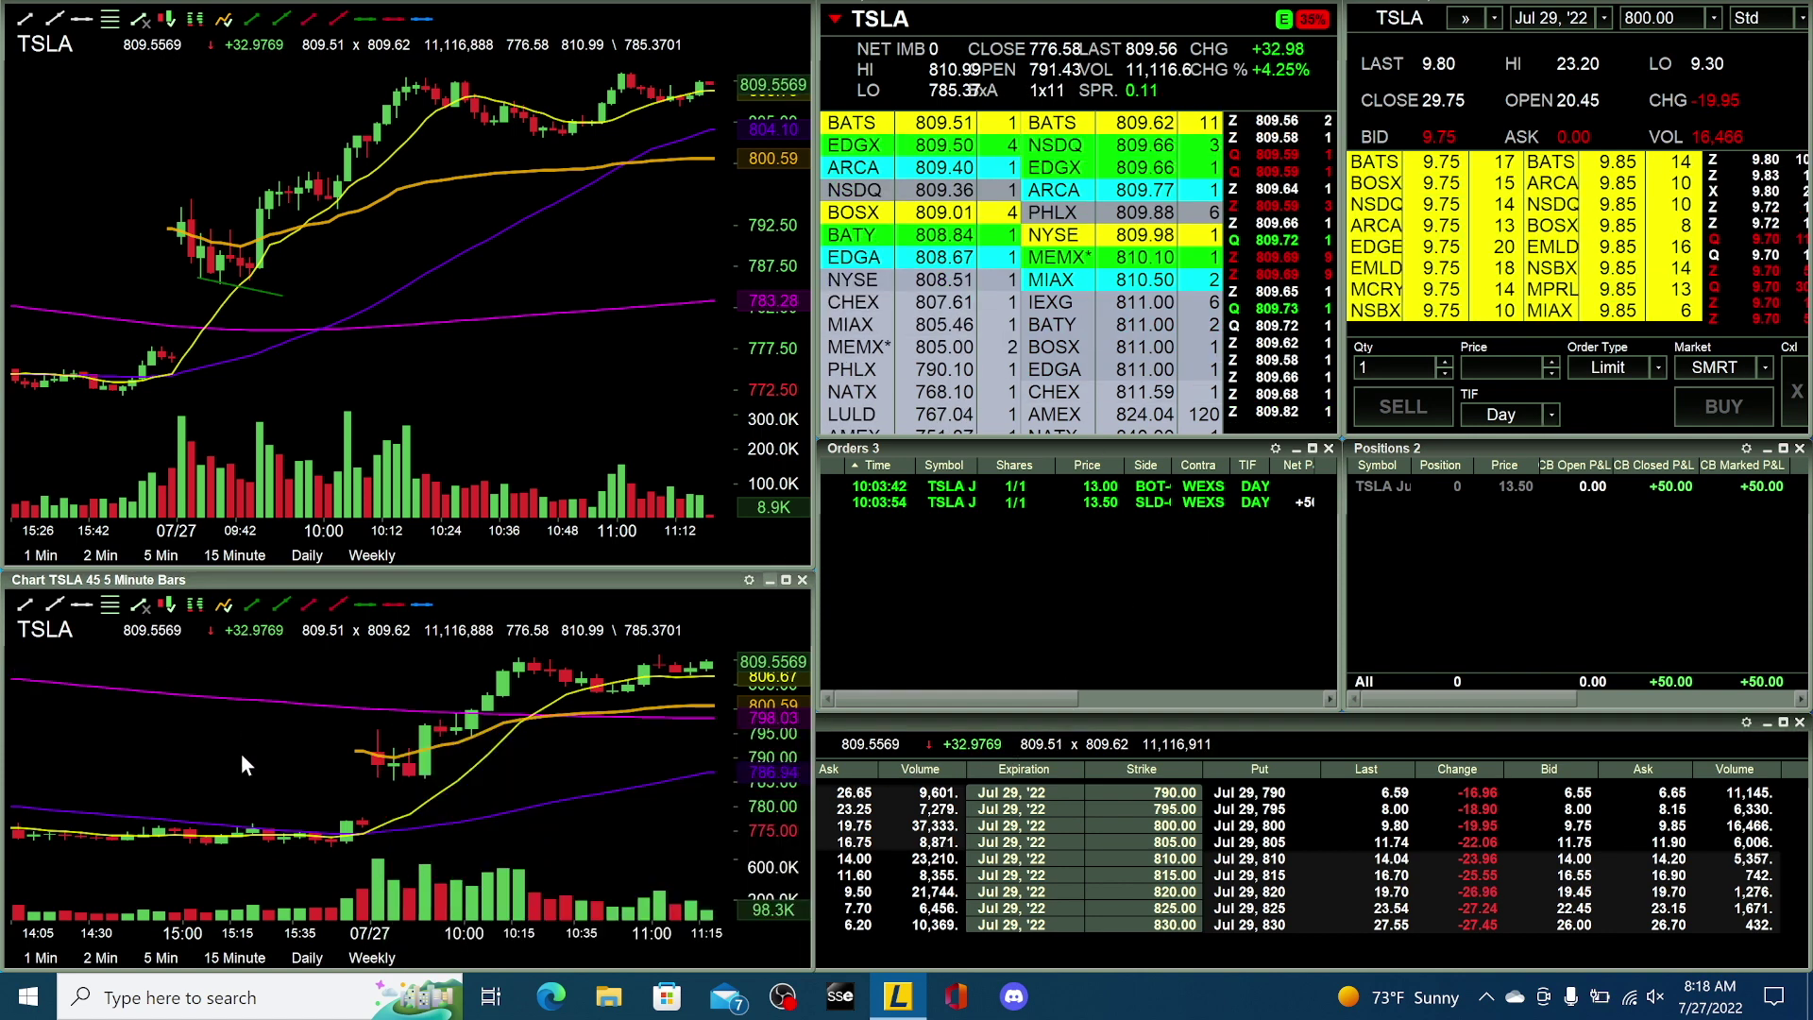
- Shift and resize the option order window, settling it back near its original place and width
drag(1689, 17, 1500, 15)
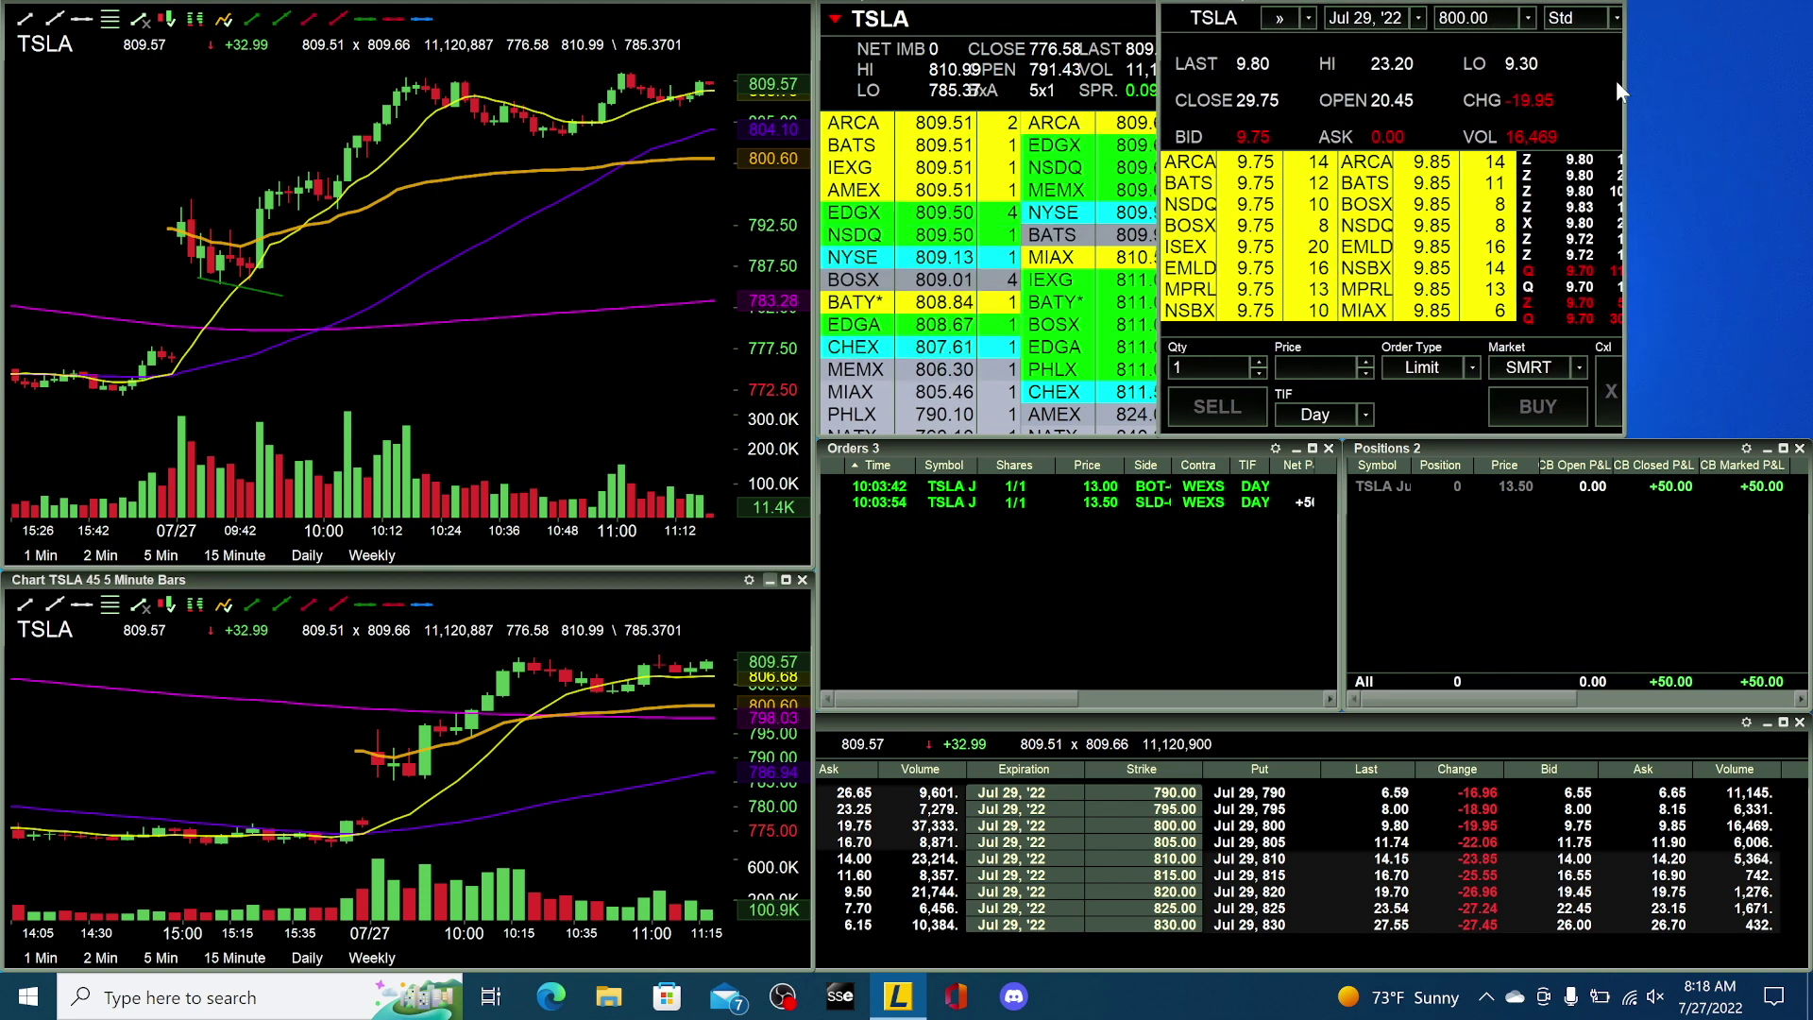
drag(1624, 80, 1799, 87)
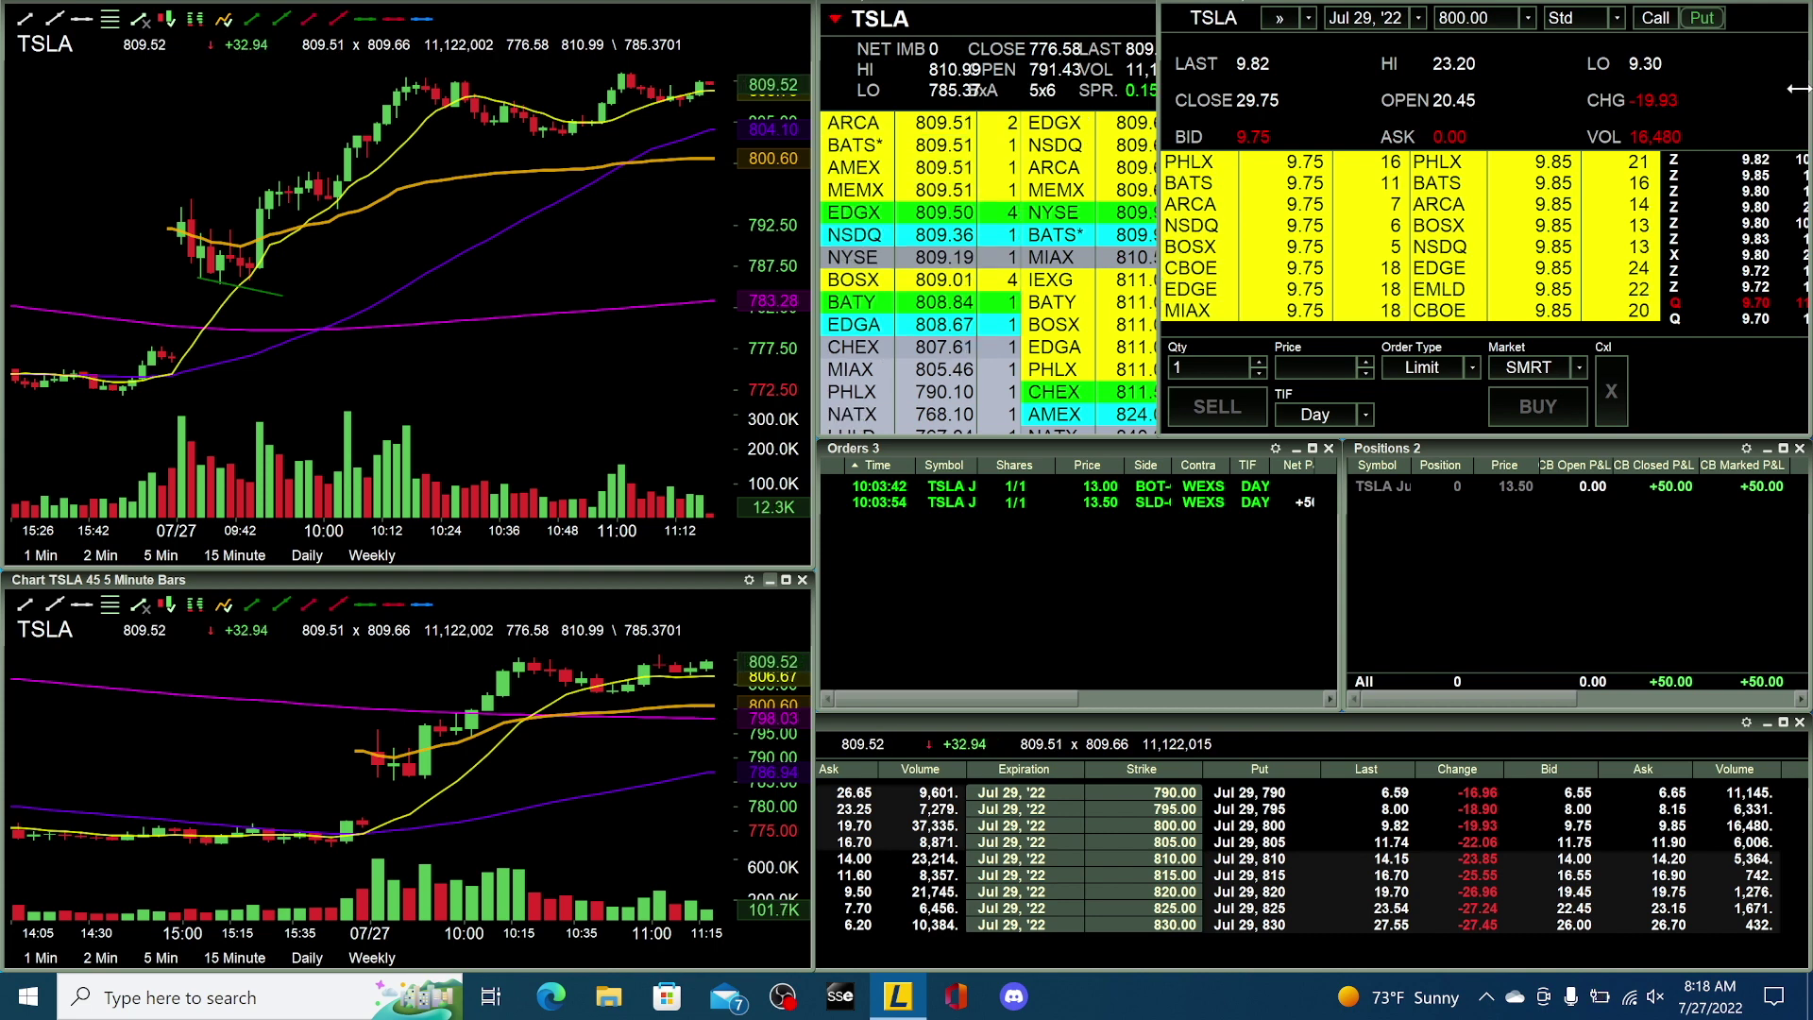
drag(1795, 90, 1617, 86)
drag(1469, 17, 1662, 17)
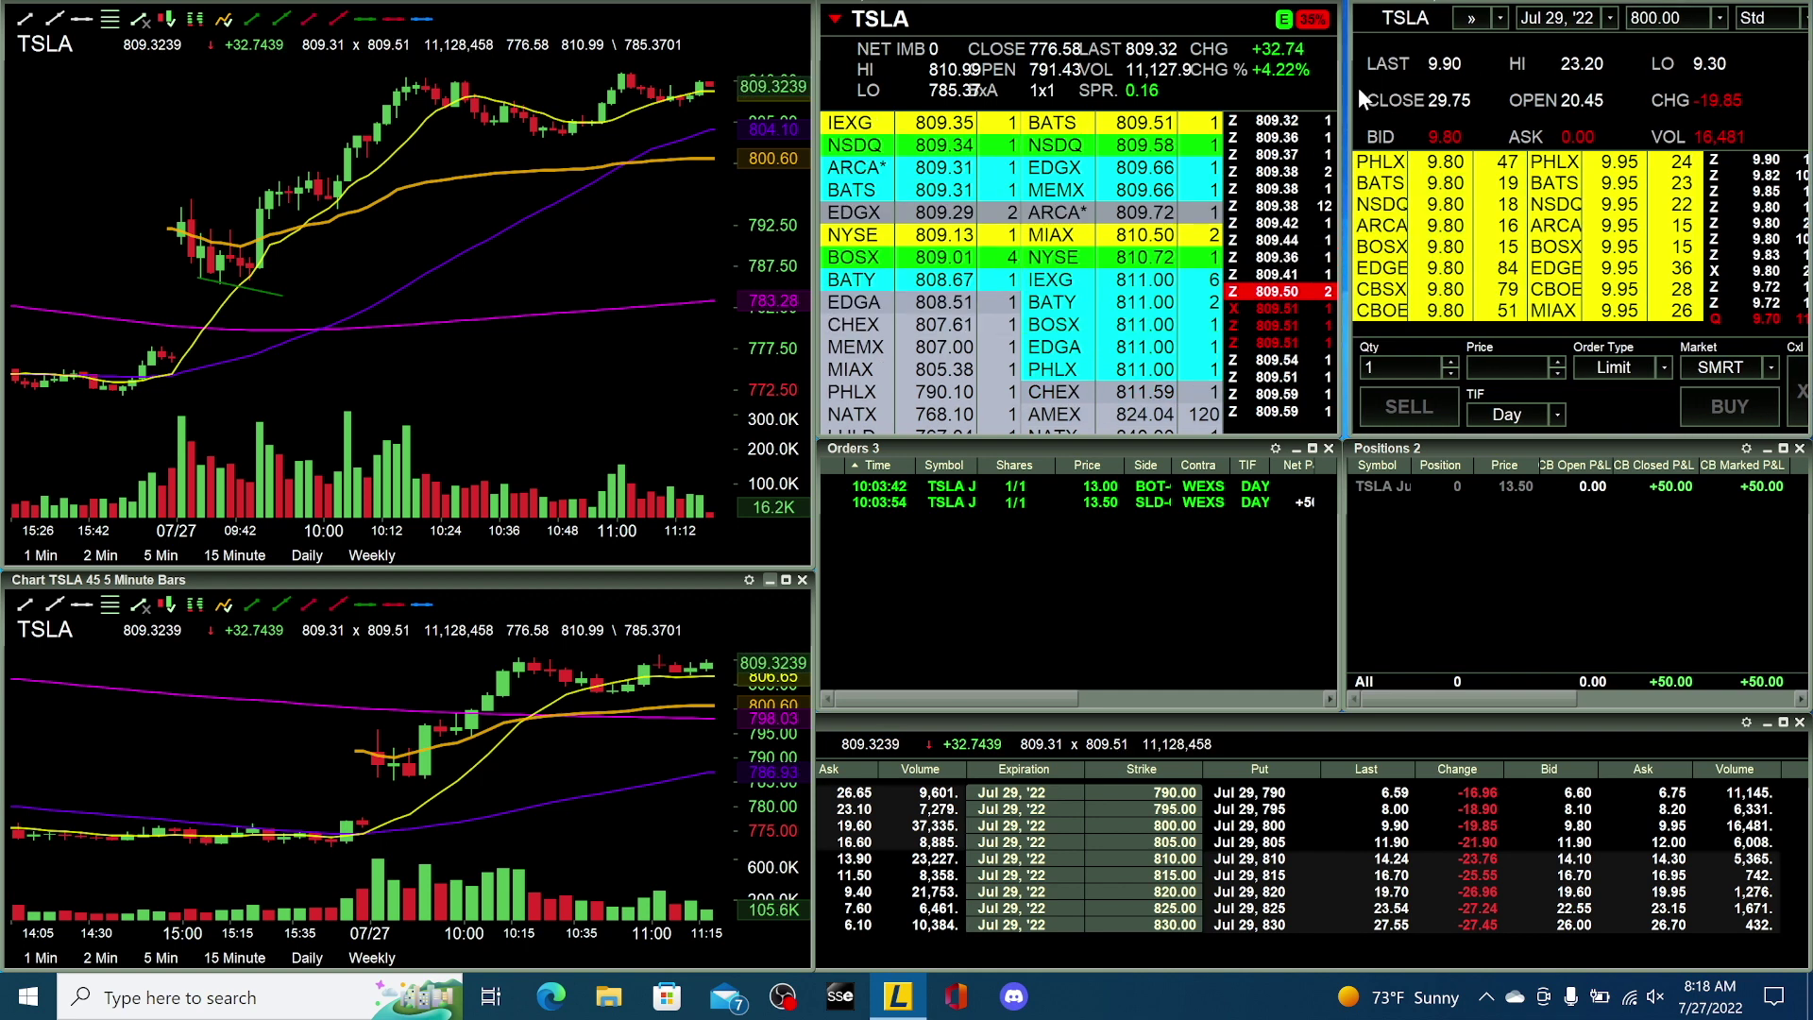
drag(1348, 87, 1343, 87)
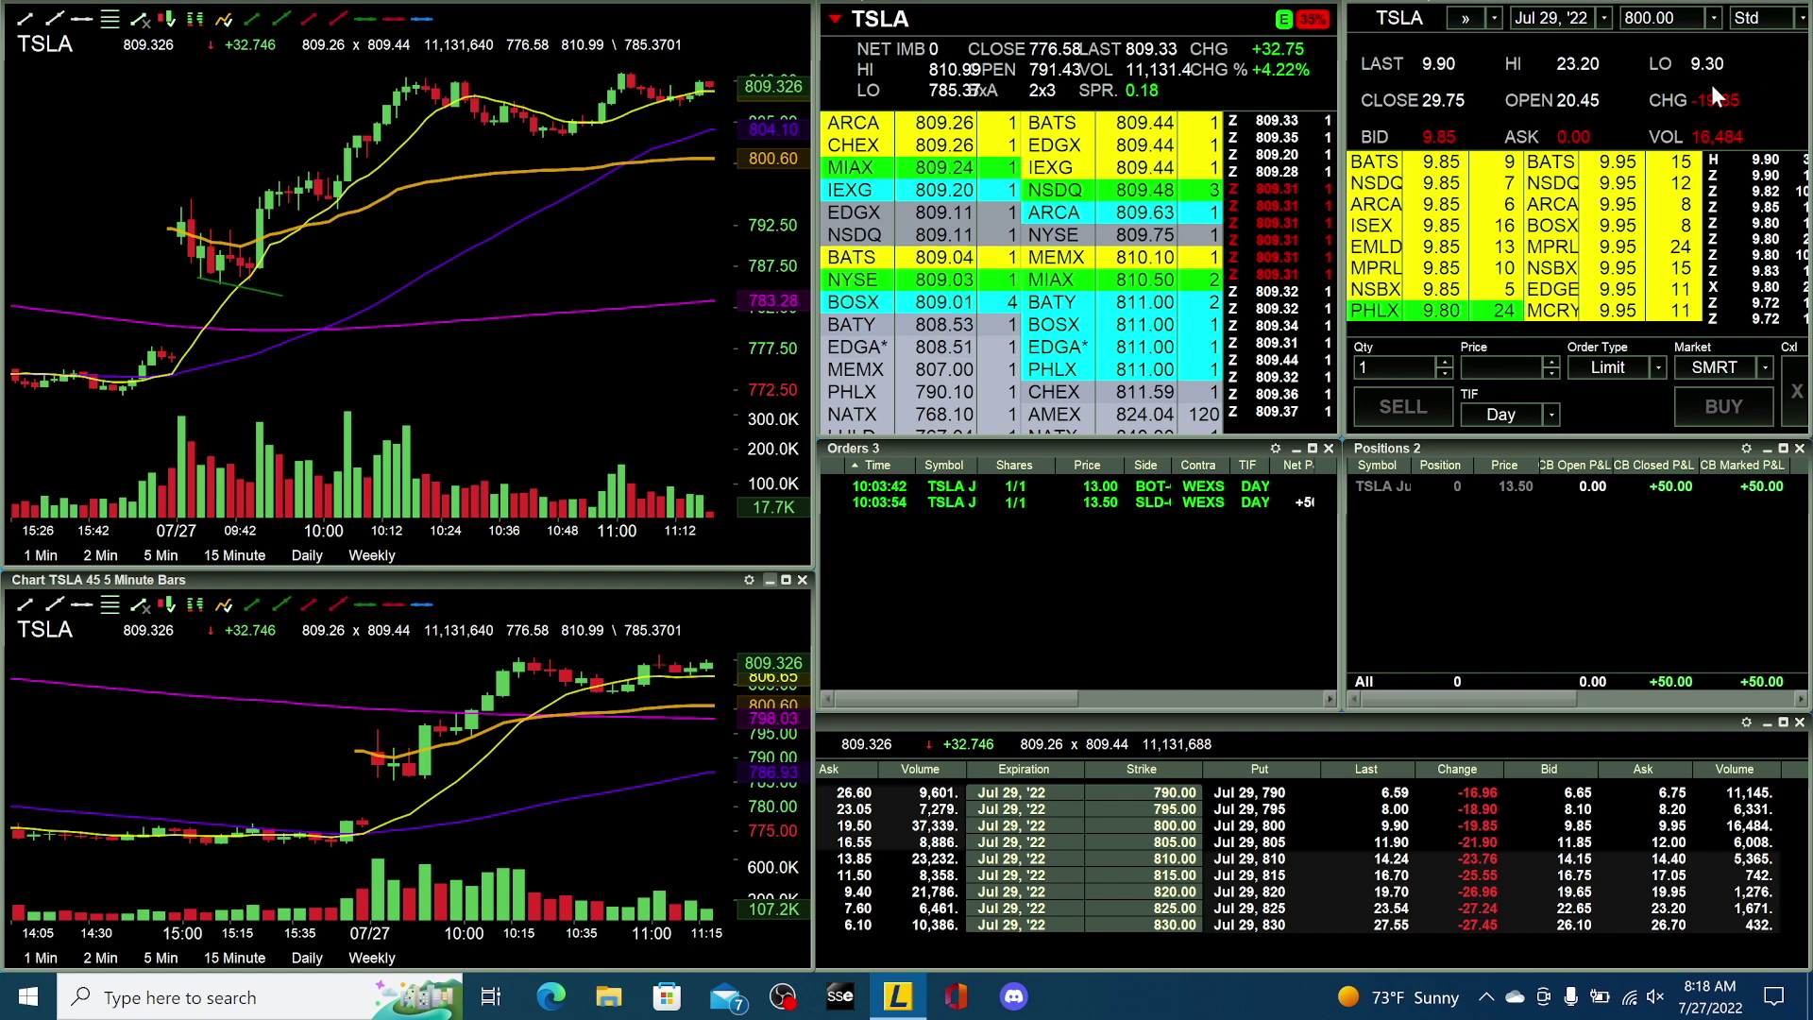
- Load the Jul 29 800 call from the option chain into the option quote window
click(1319, 843)
click(1319, 843)
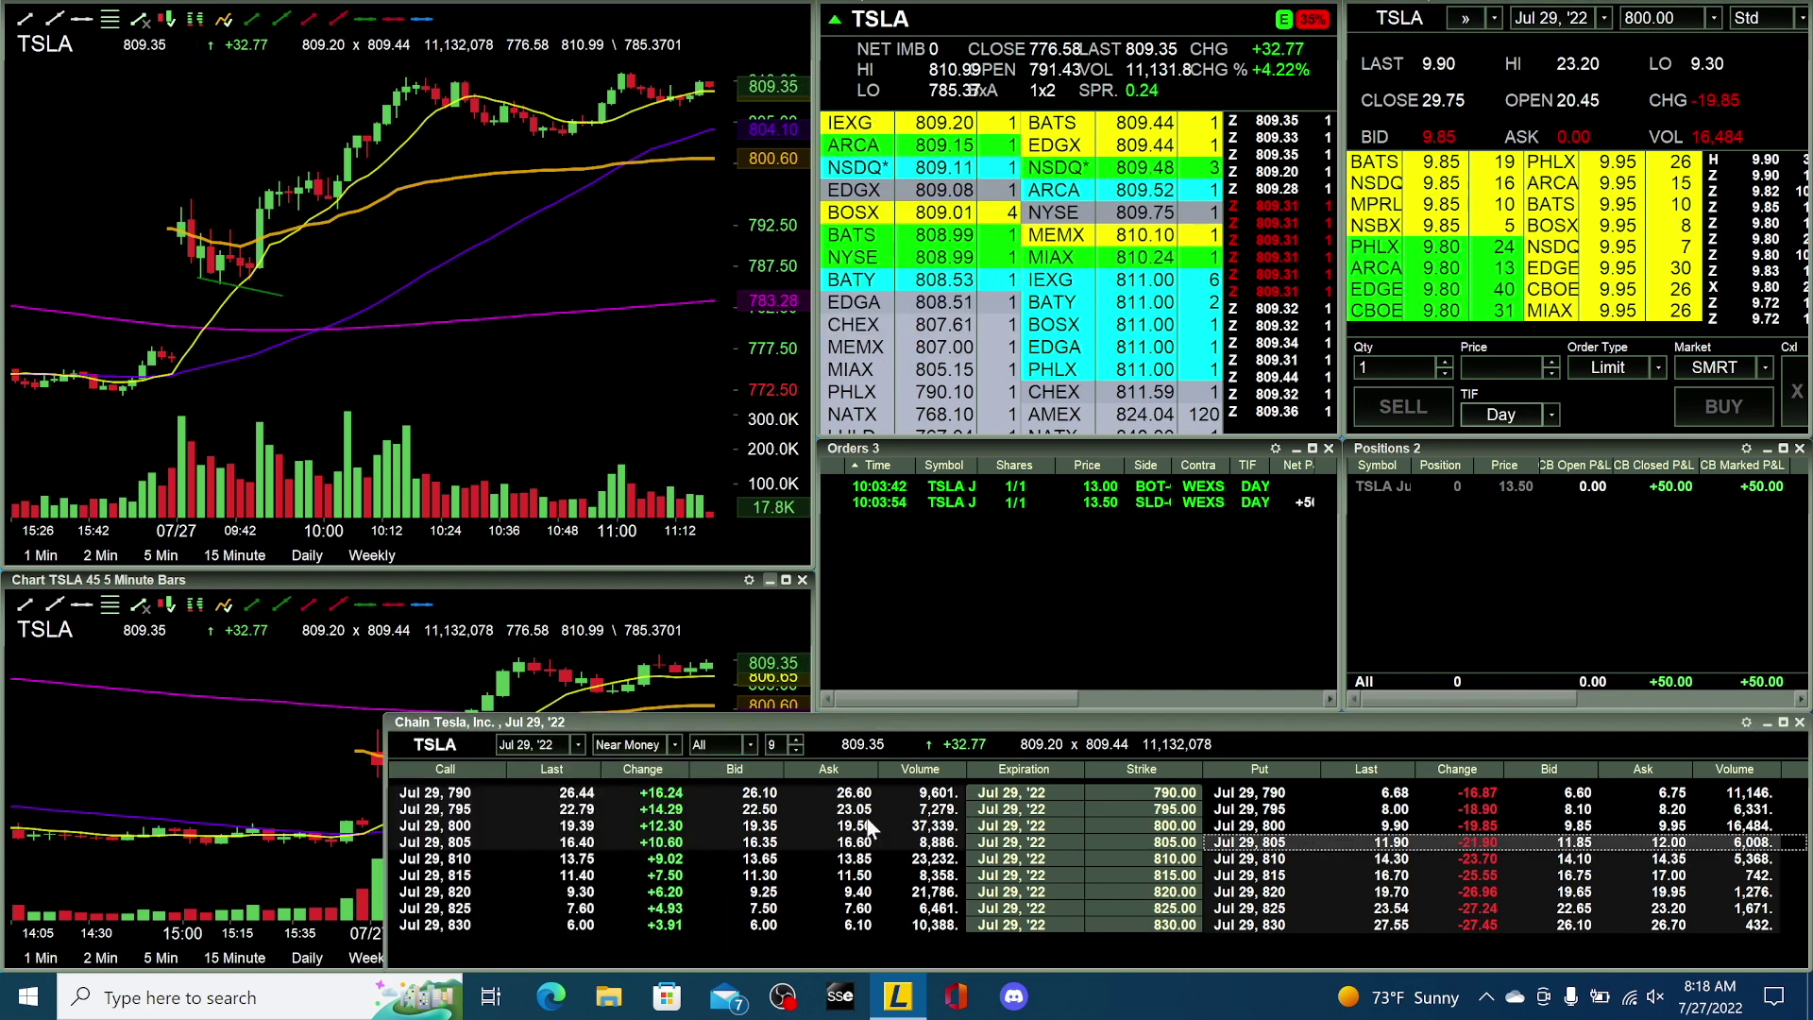
click(424, 827)
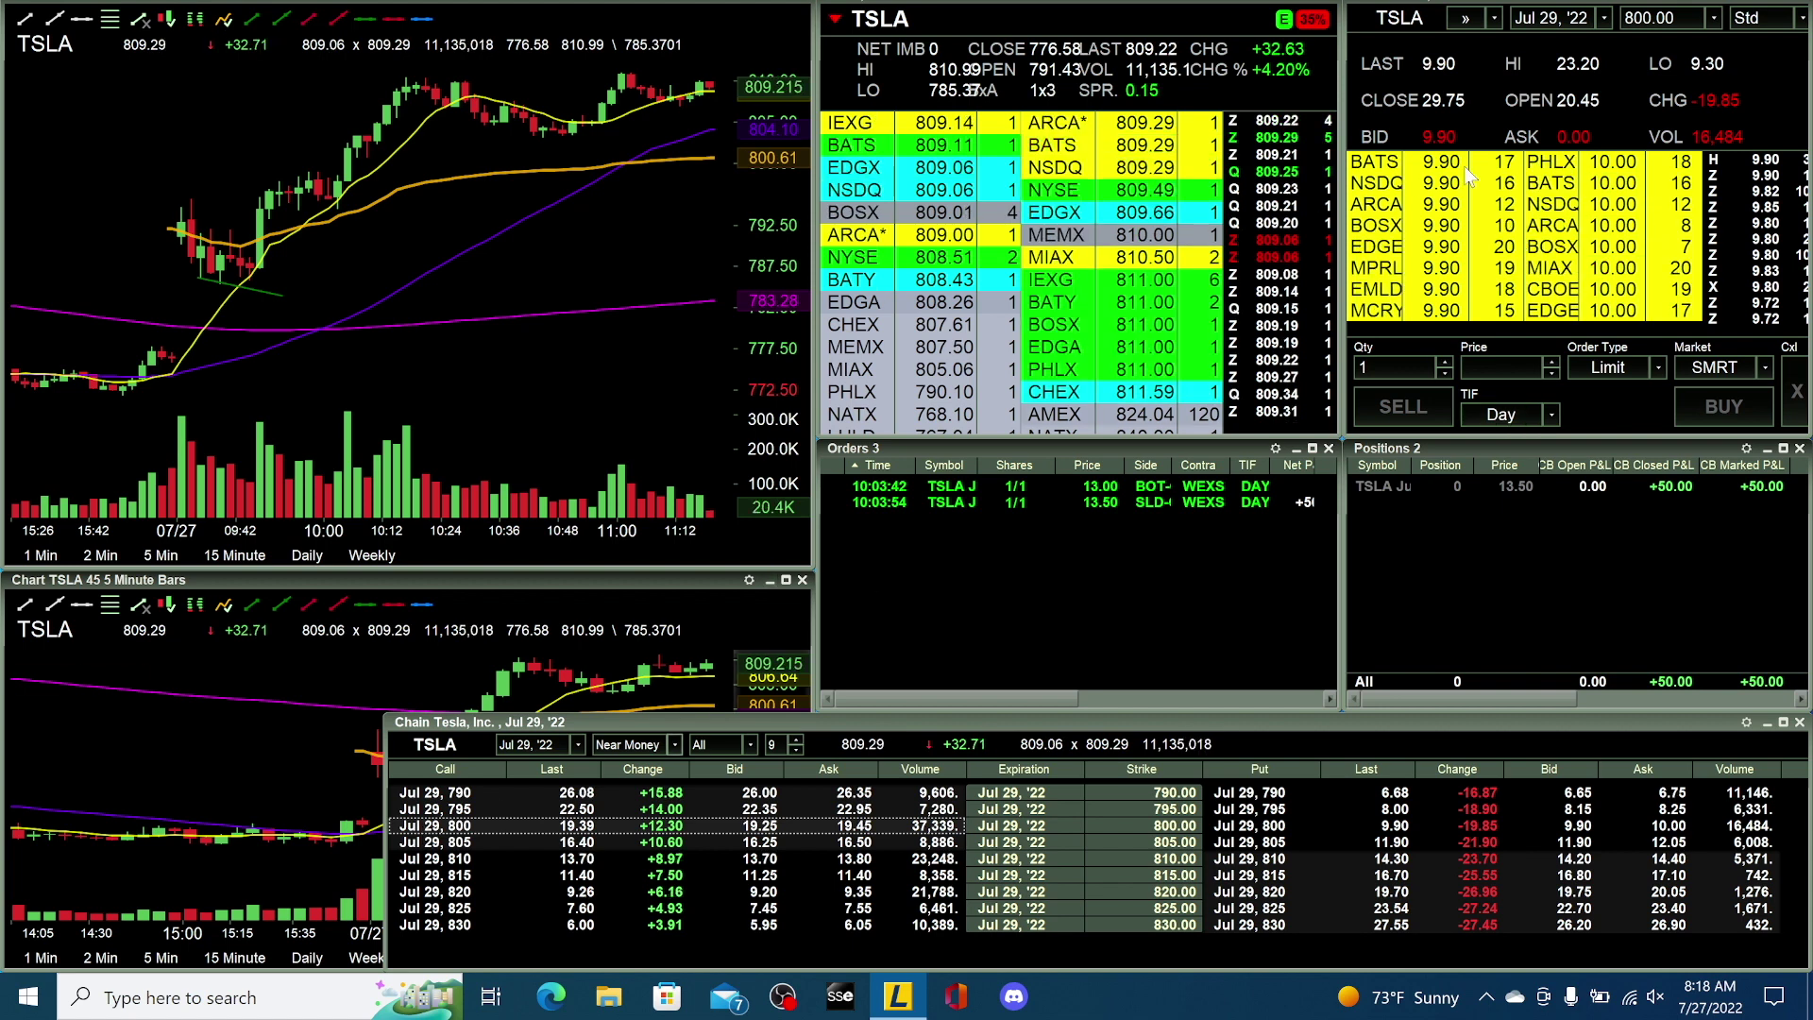
double_click(457, 827)
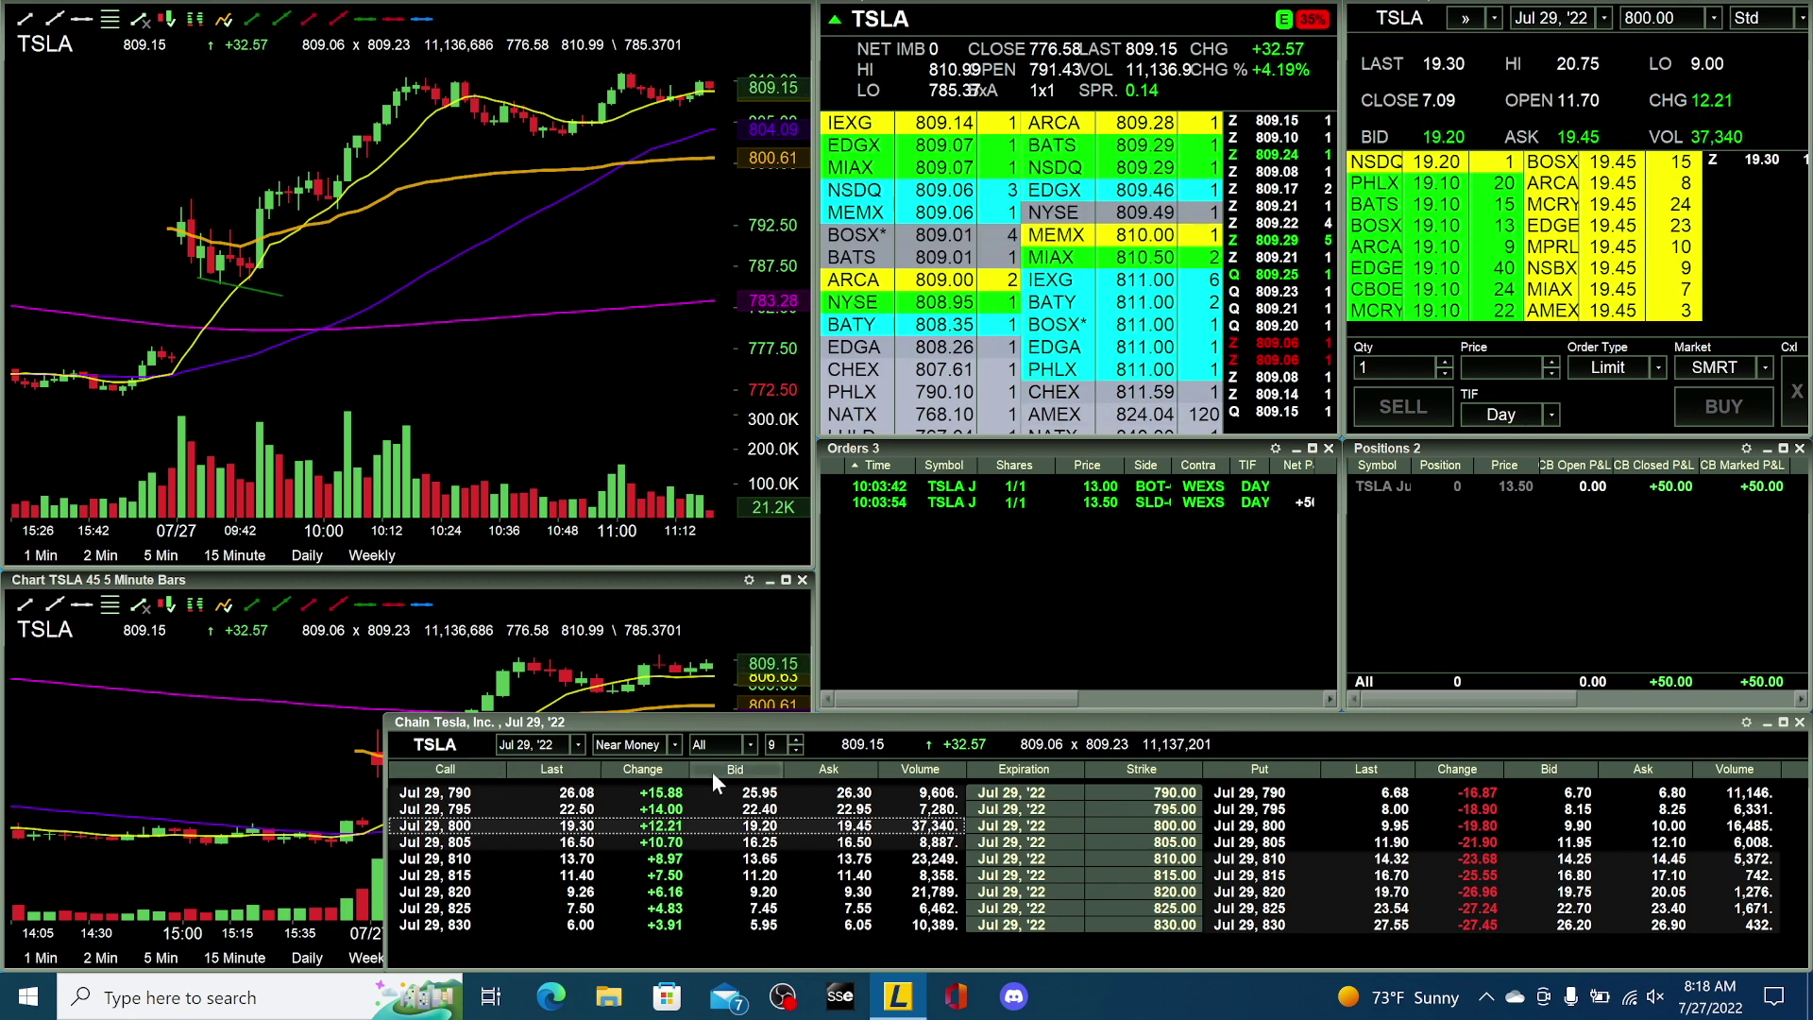
click(287, 769)
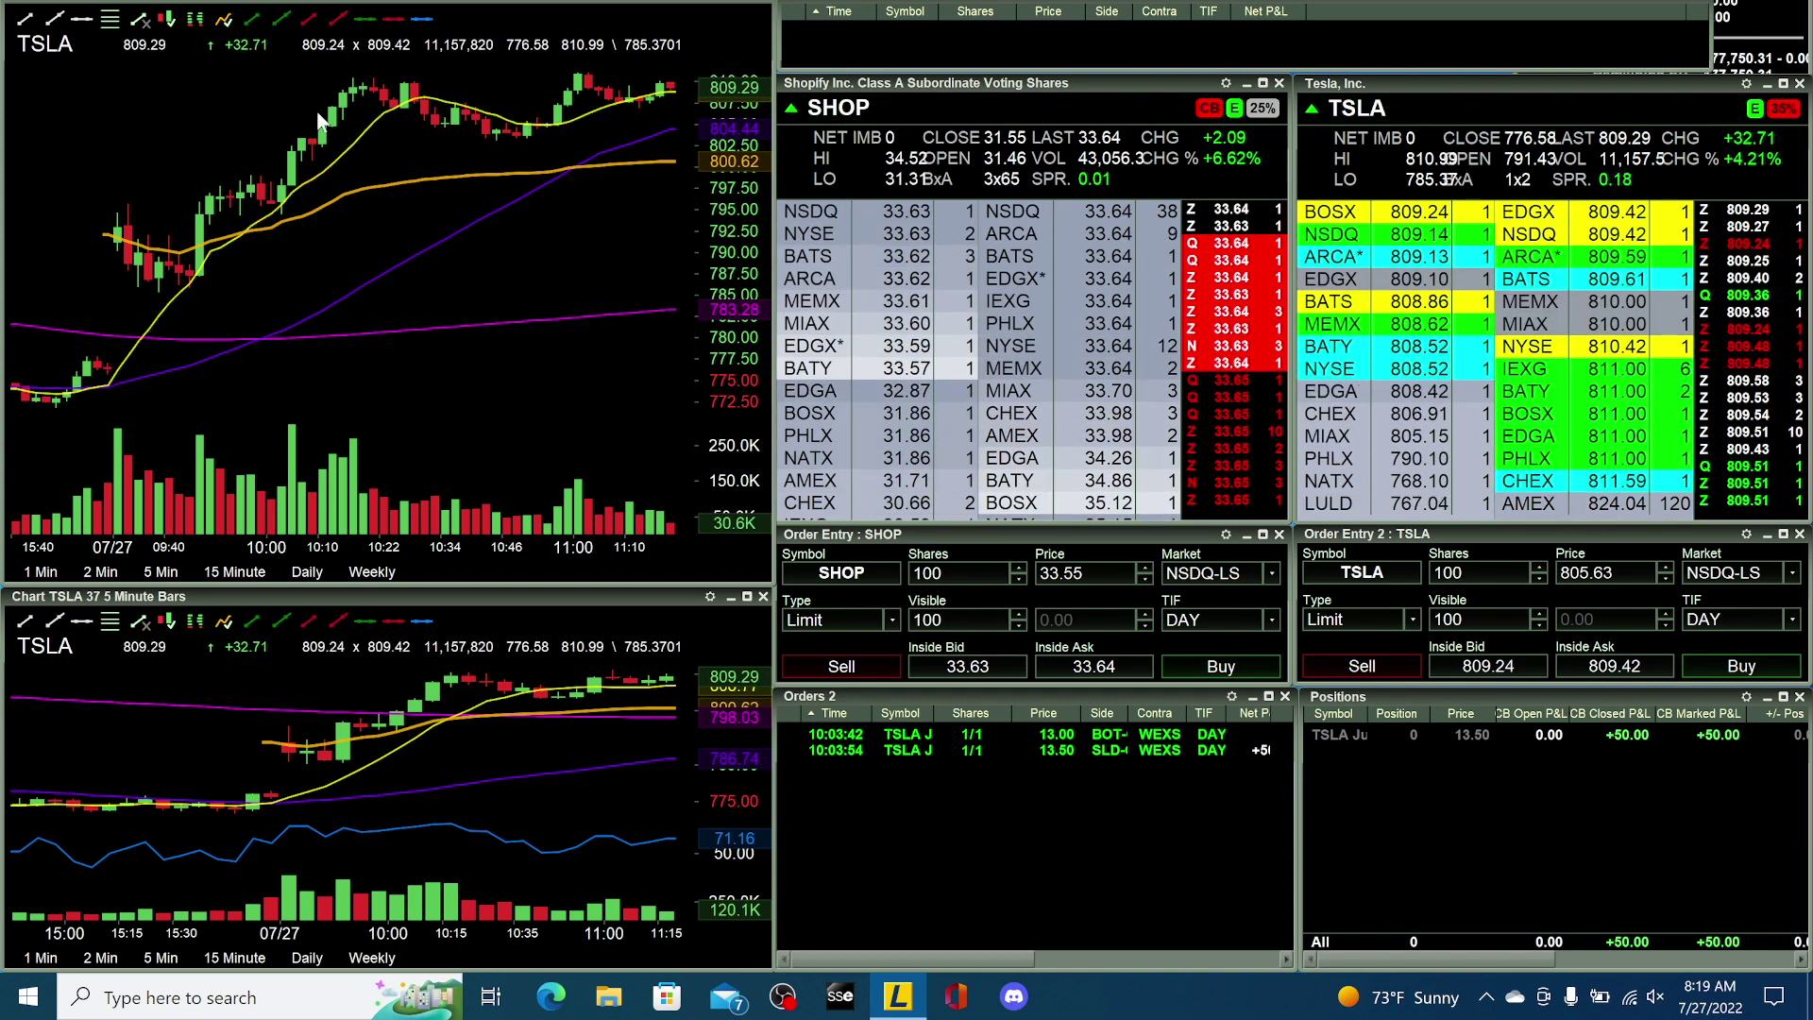
- Bring up the saved workspace with SHOP and TSLA Level 2 windows and order tickets
mouse_move(571, 114)
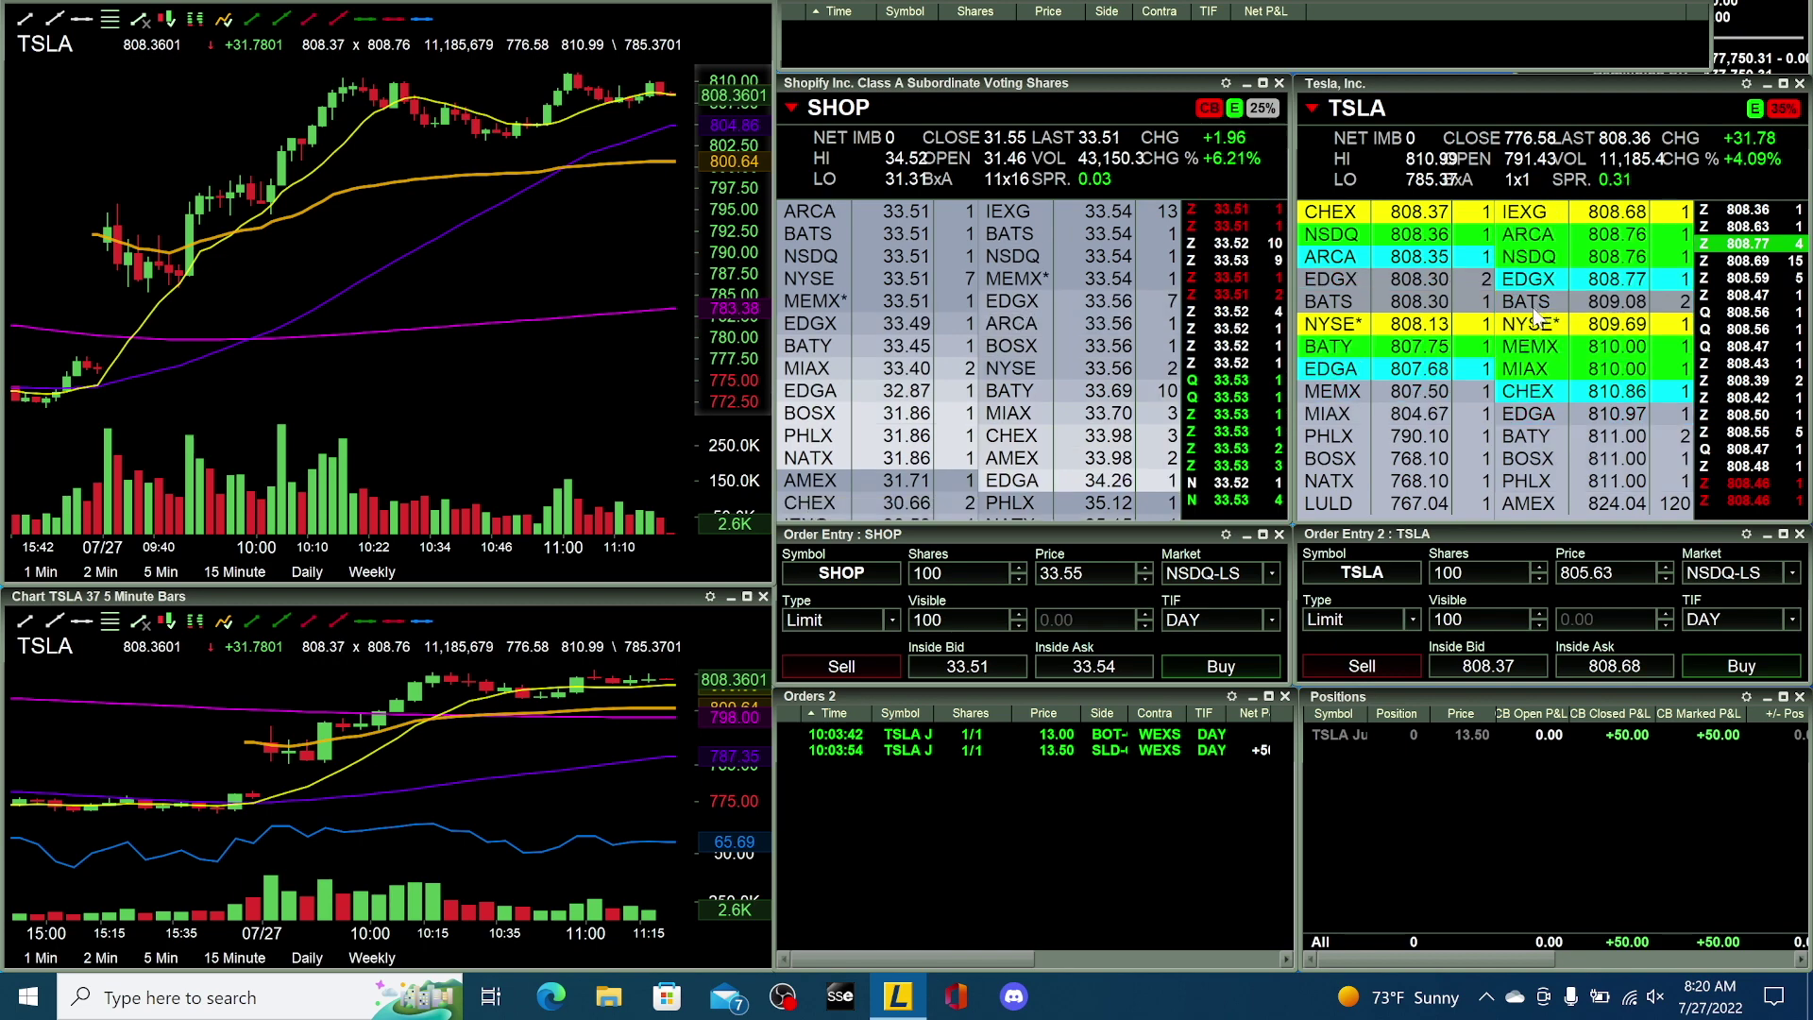
- Relink the charts via the SHOP and TSLA Level 2 windows, then zoom the 1-minute chart in
click(1153, 531)
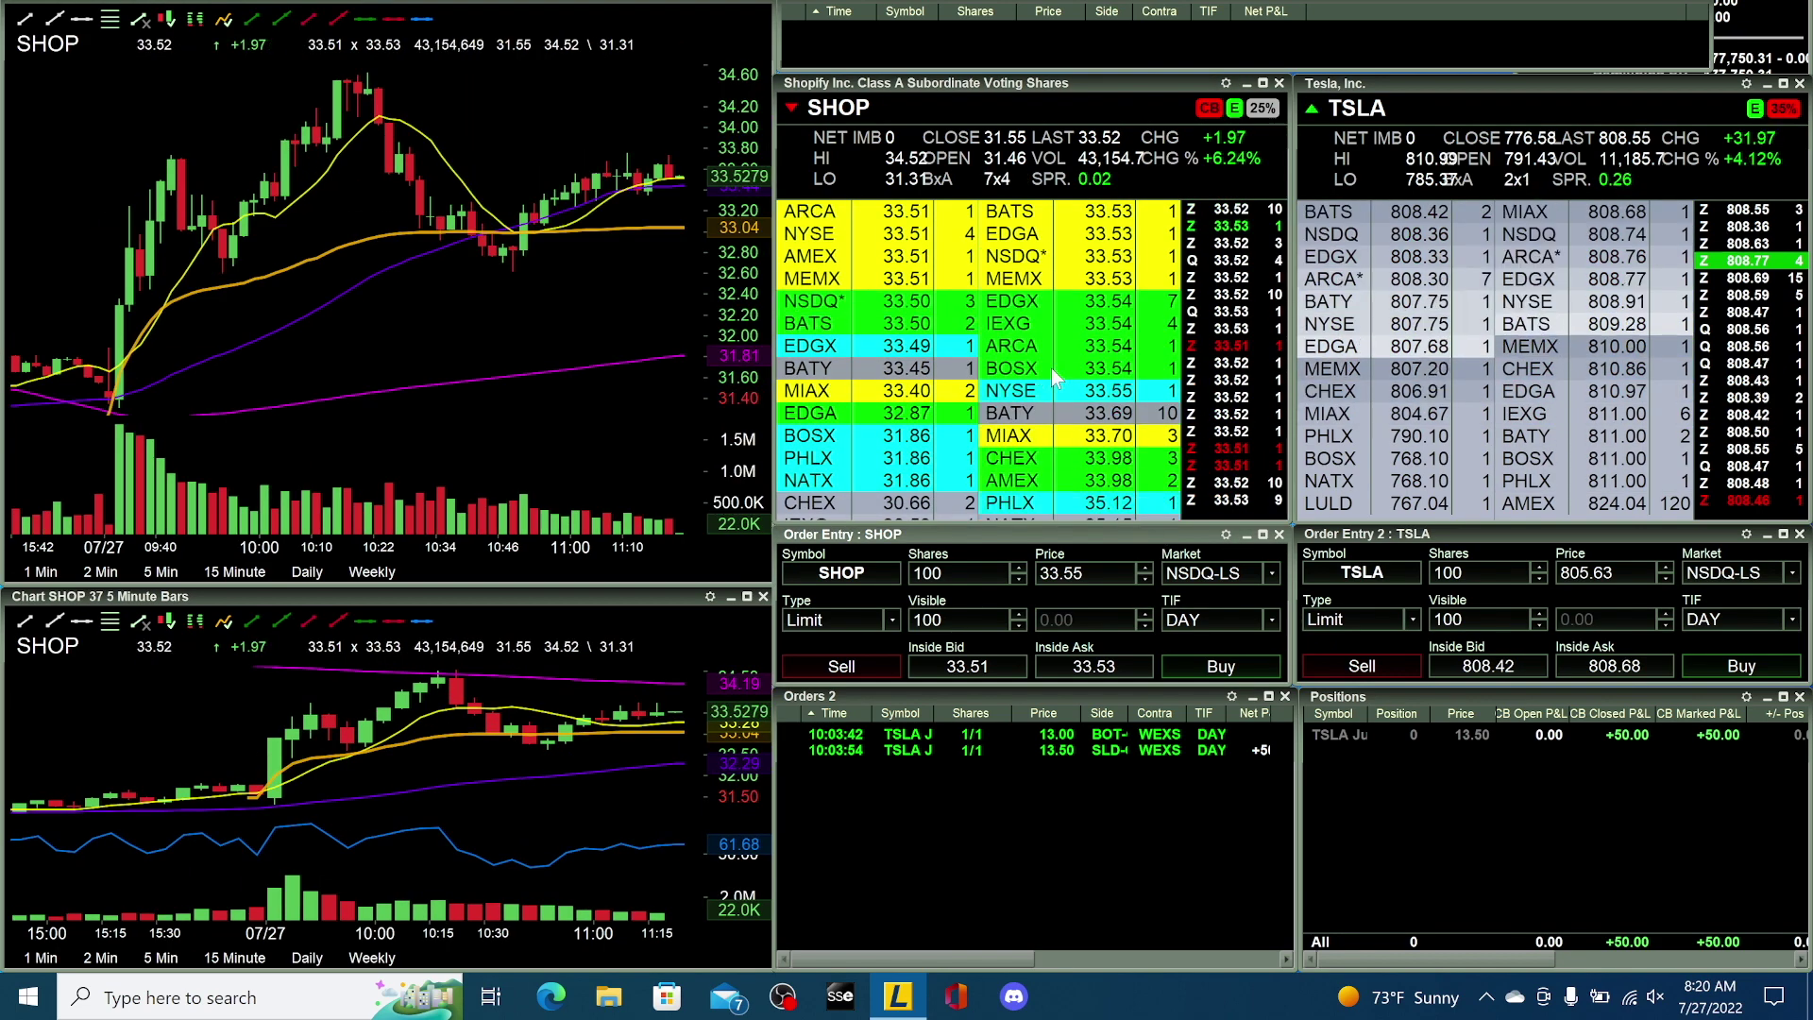
click(1482, 457)
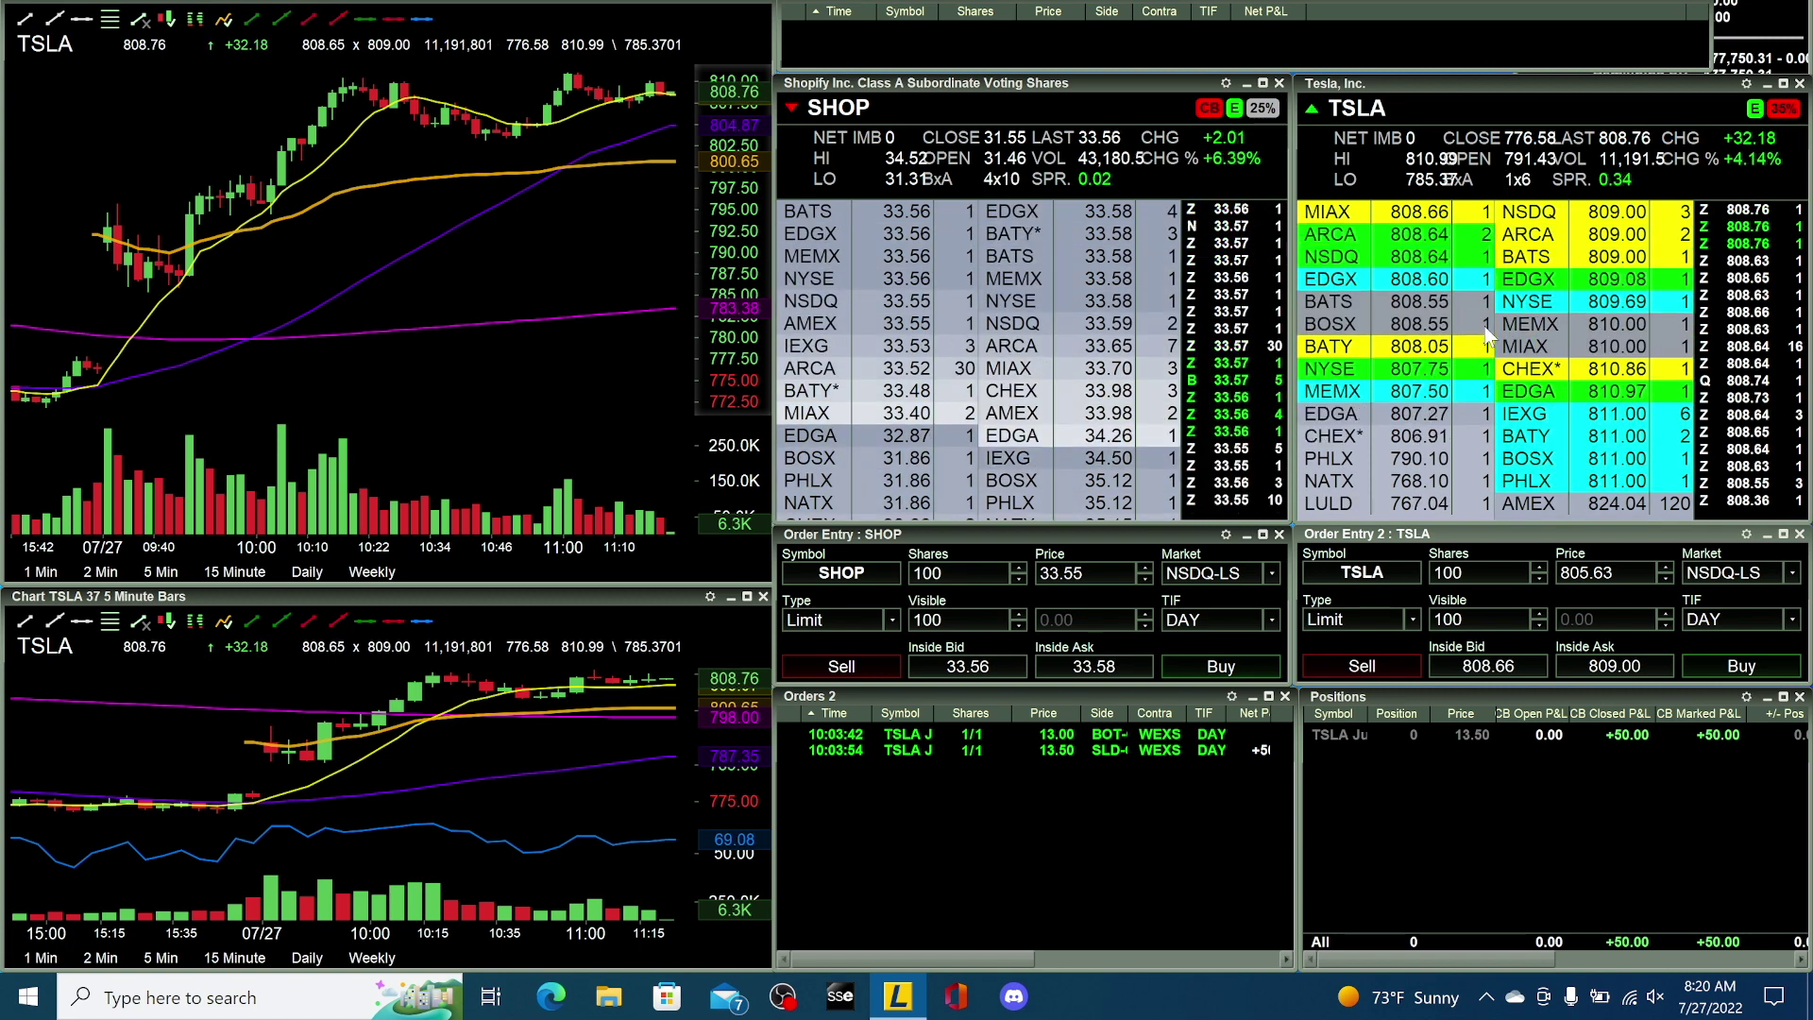
click(893, 303)
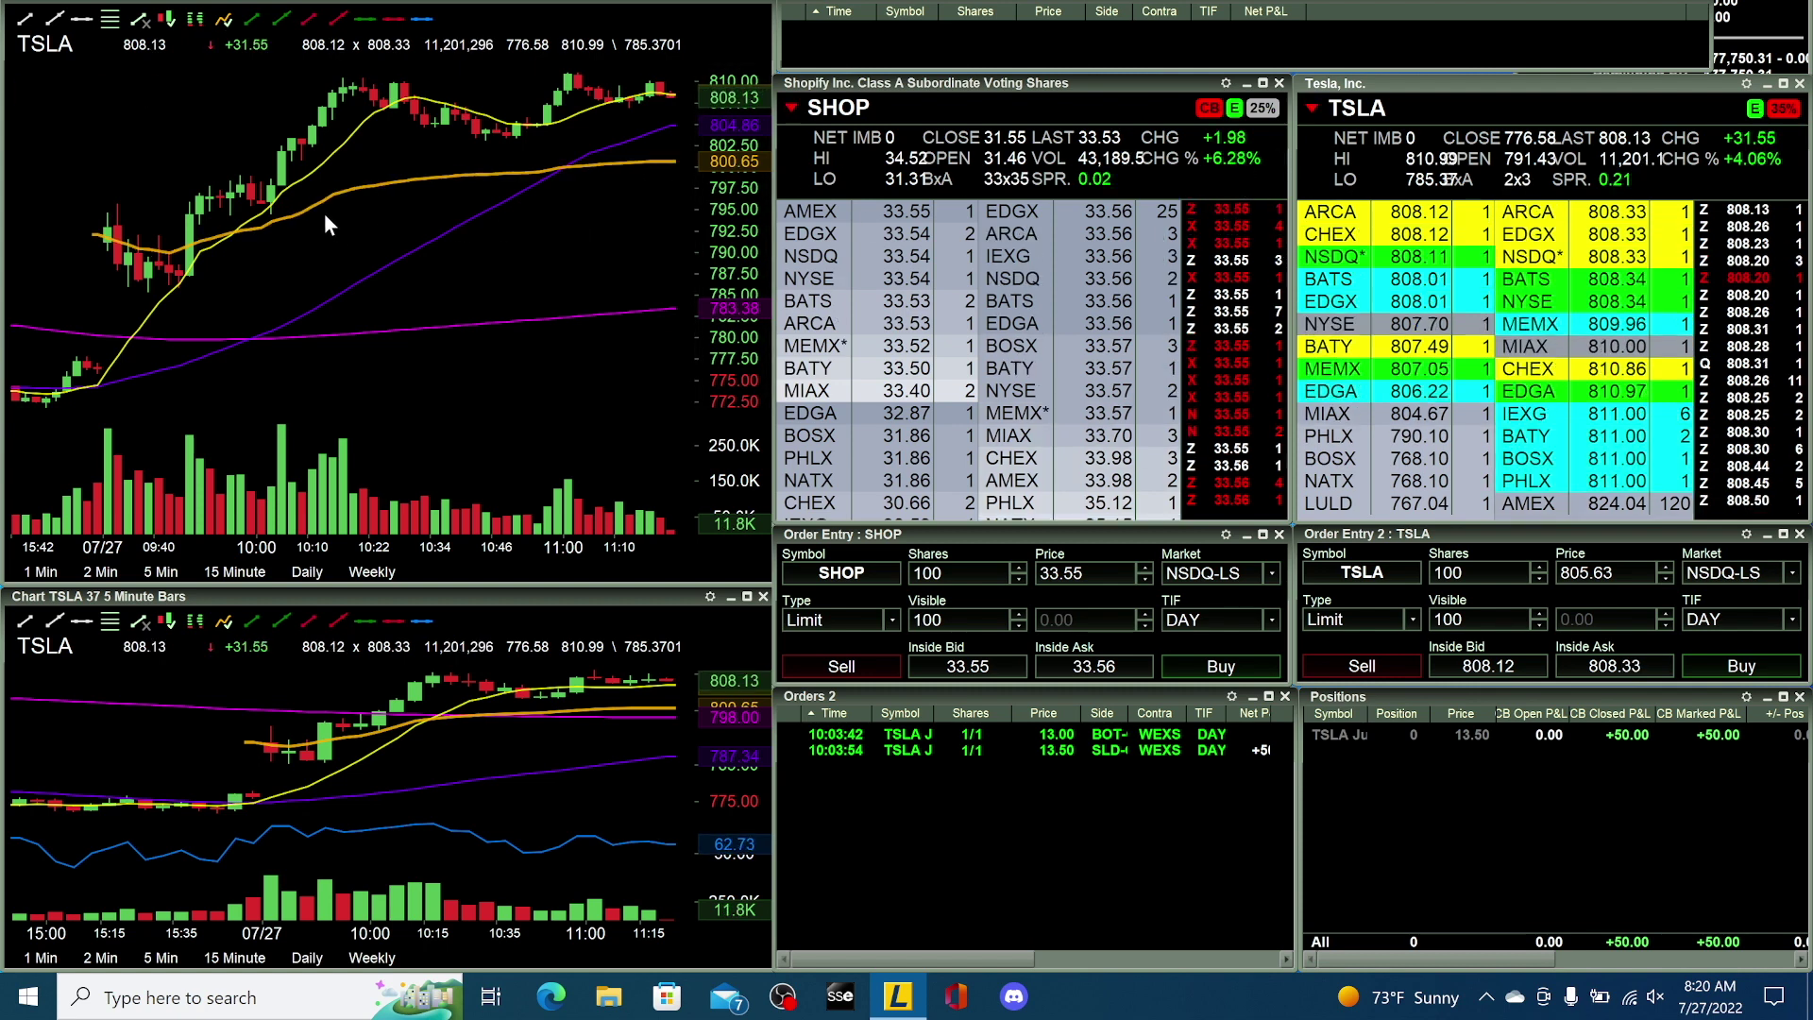
scroll(332, 149, up, 3)
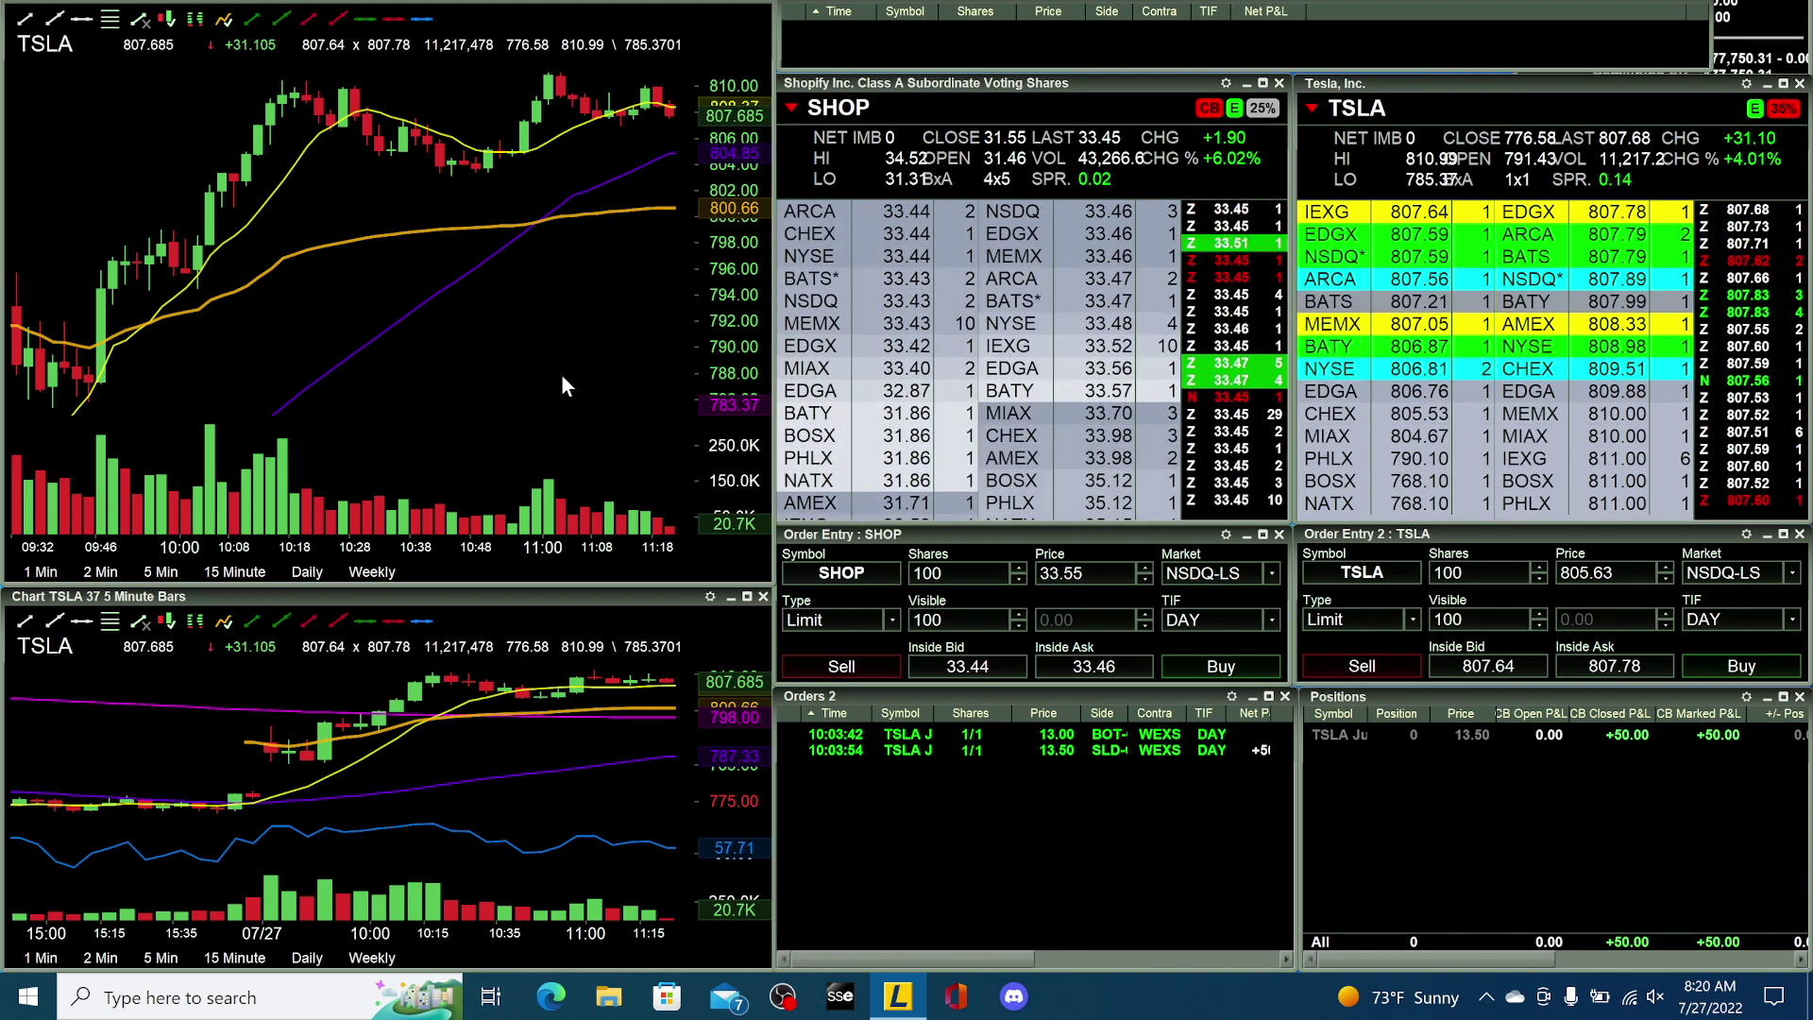
- Load SHOP into the linked charts, then switch them back to TSLA
text(SHOP)
key(Return)
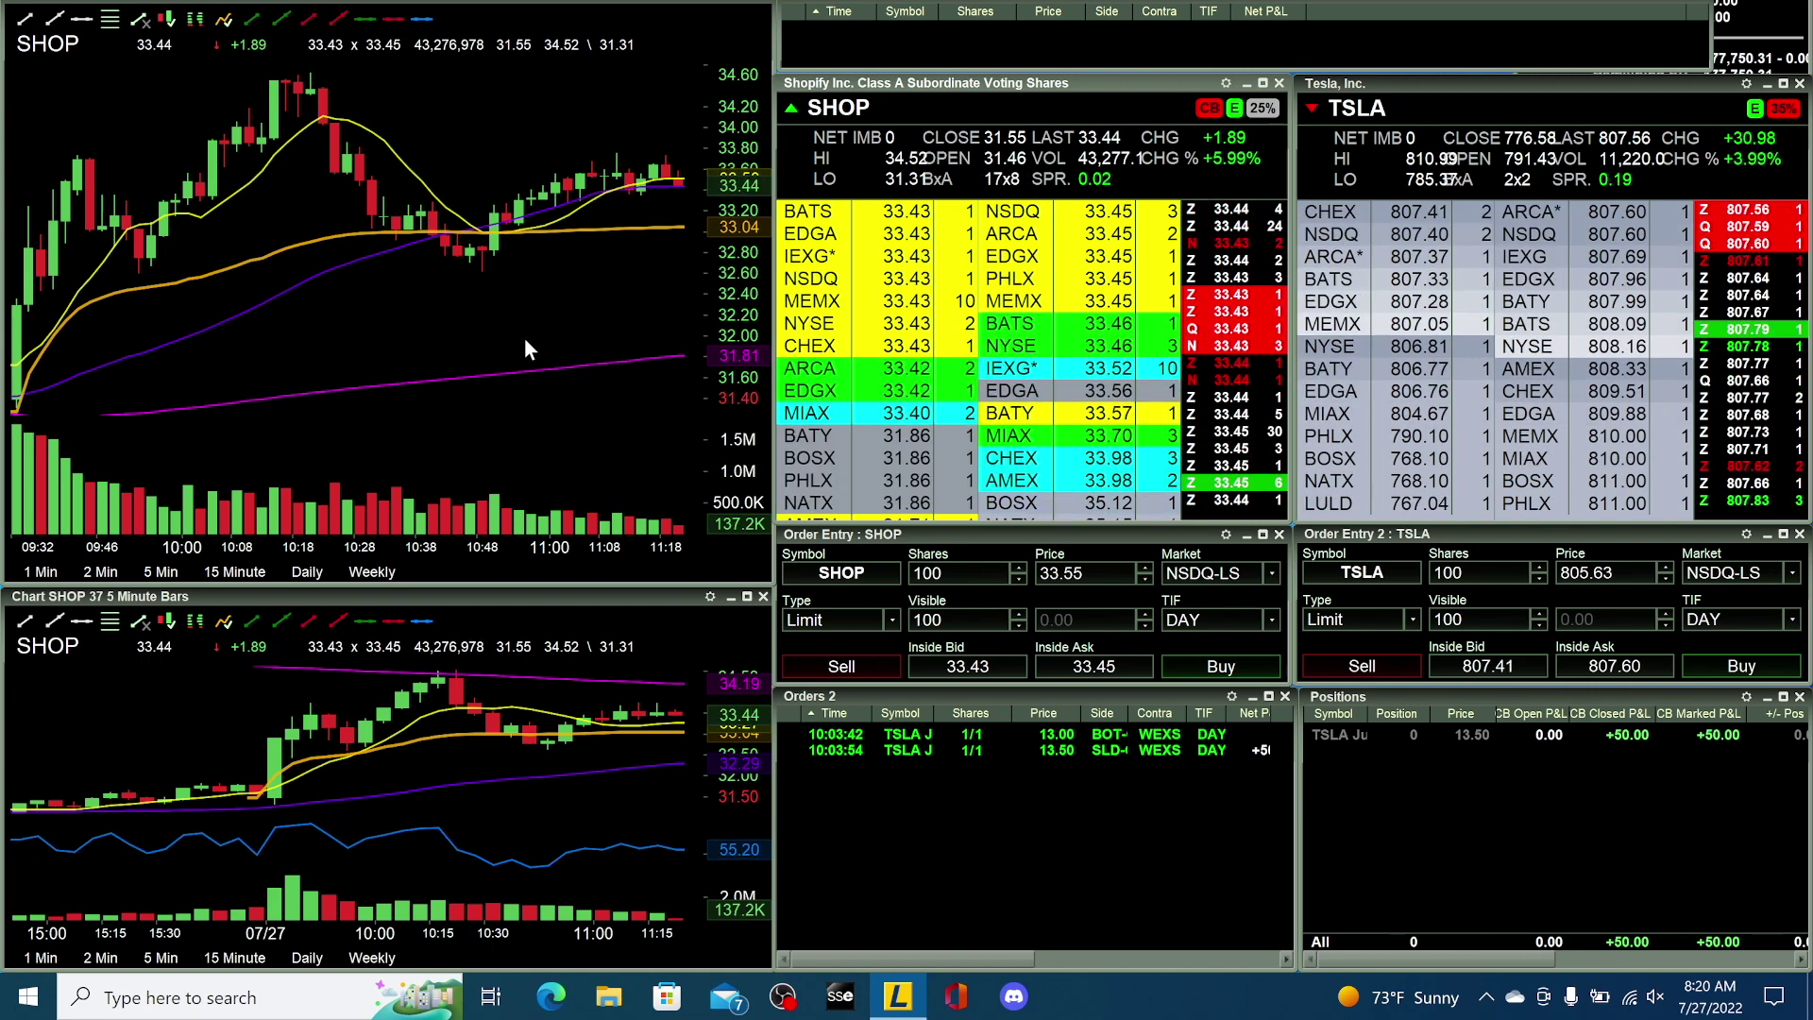
scroll(586, 406, up, 1)
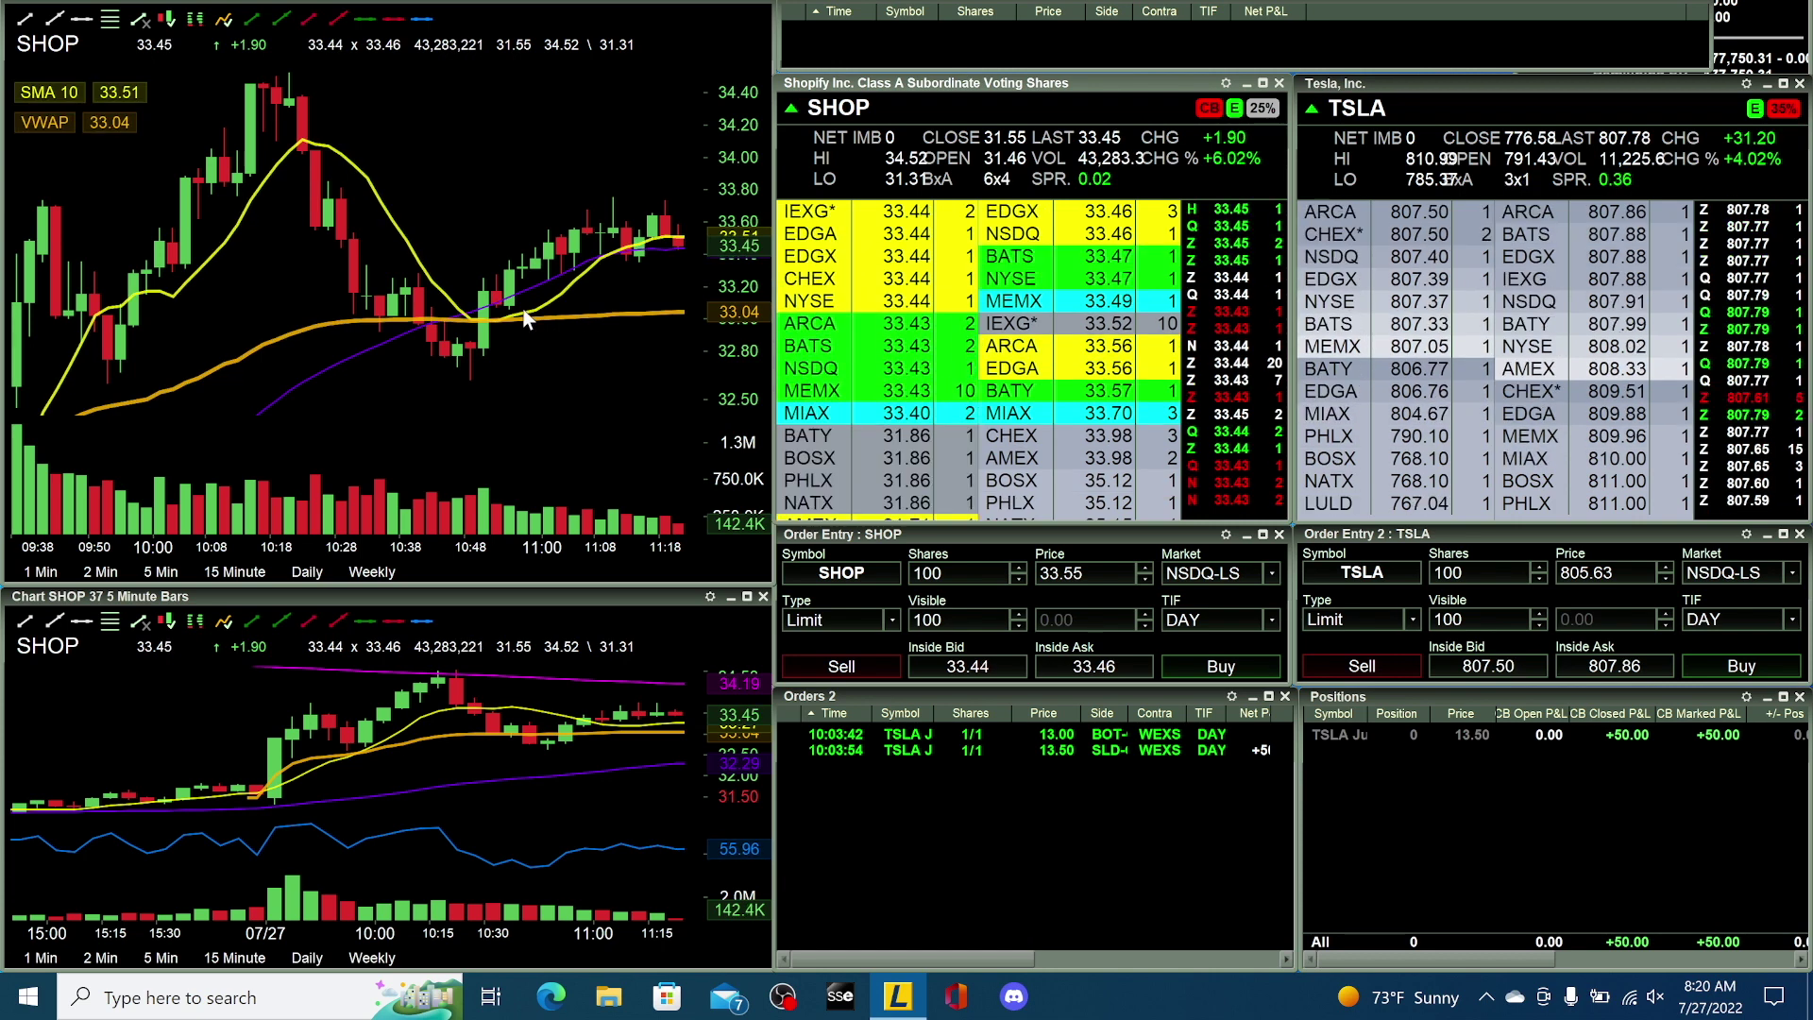
scroll(548, 319, down, 1)
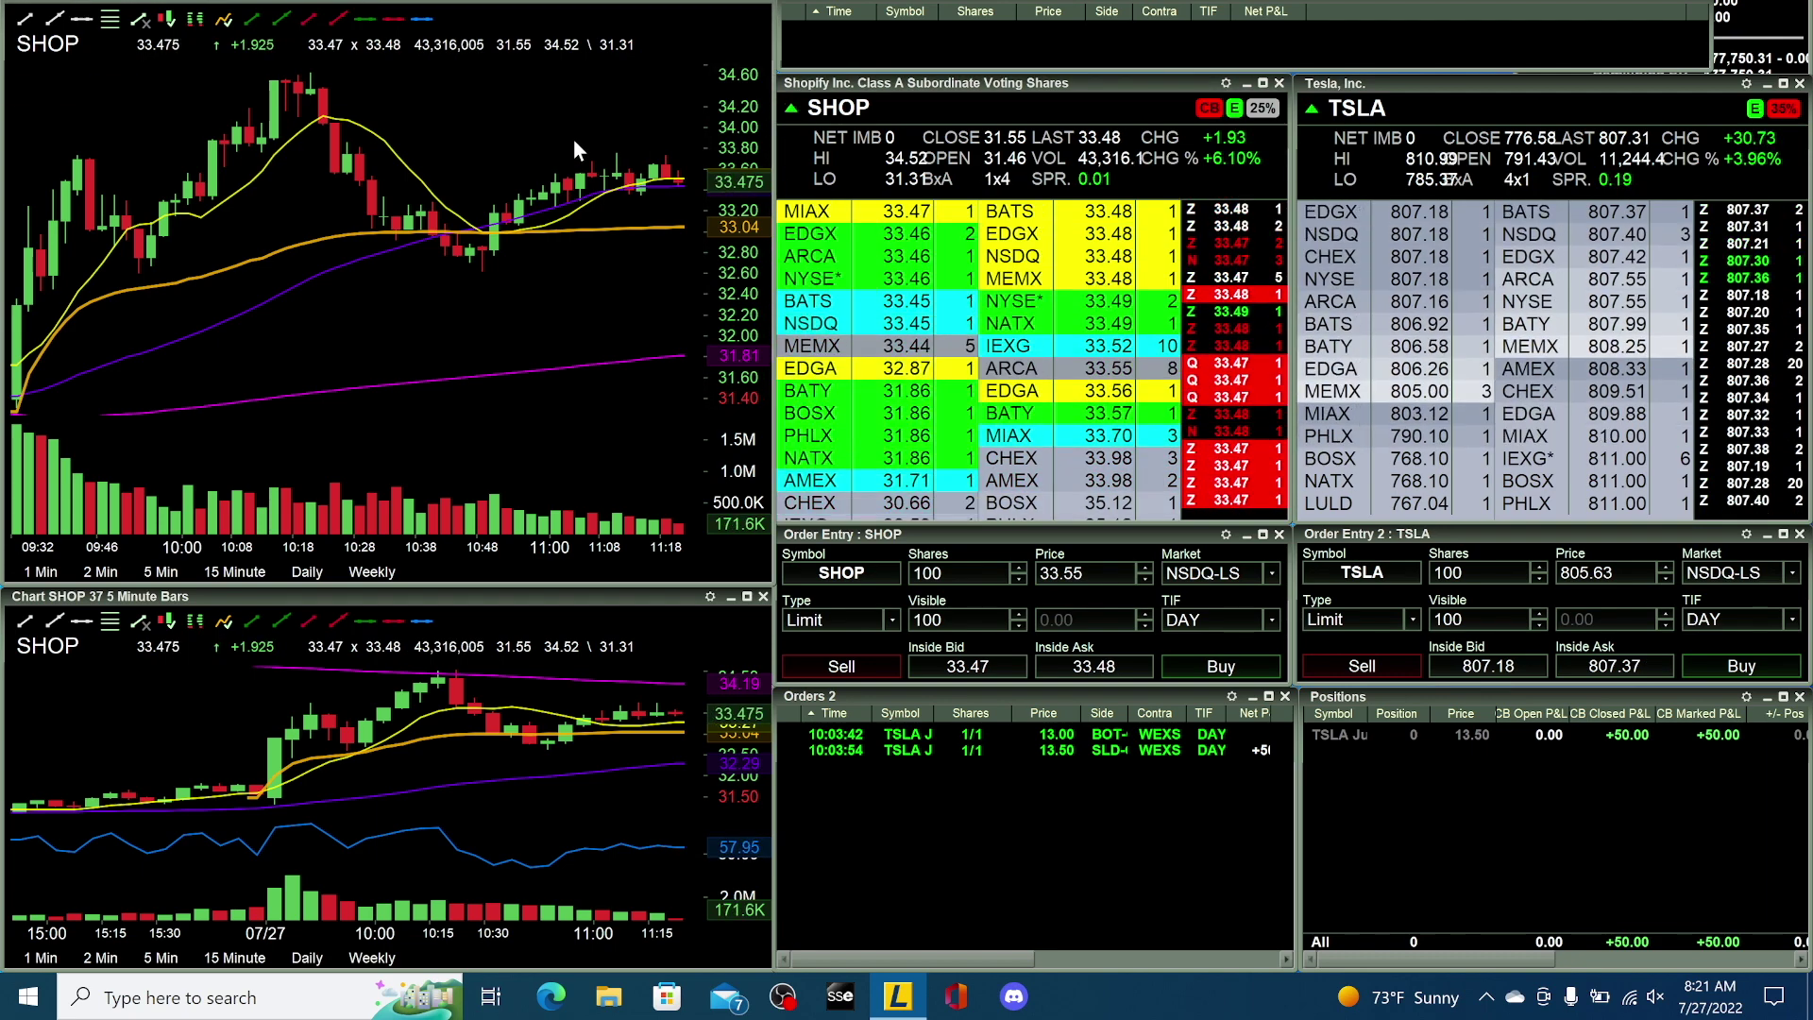
text(TSLA)
key(Return)
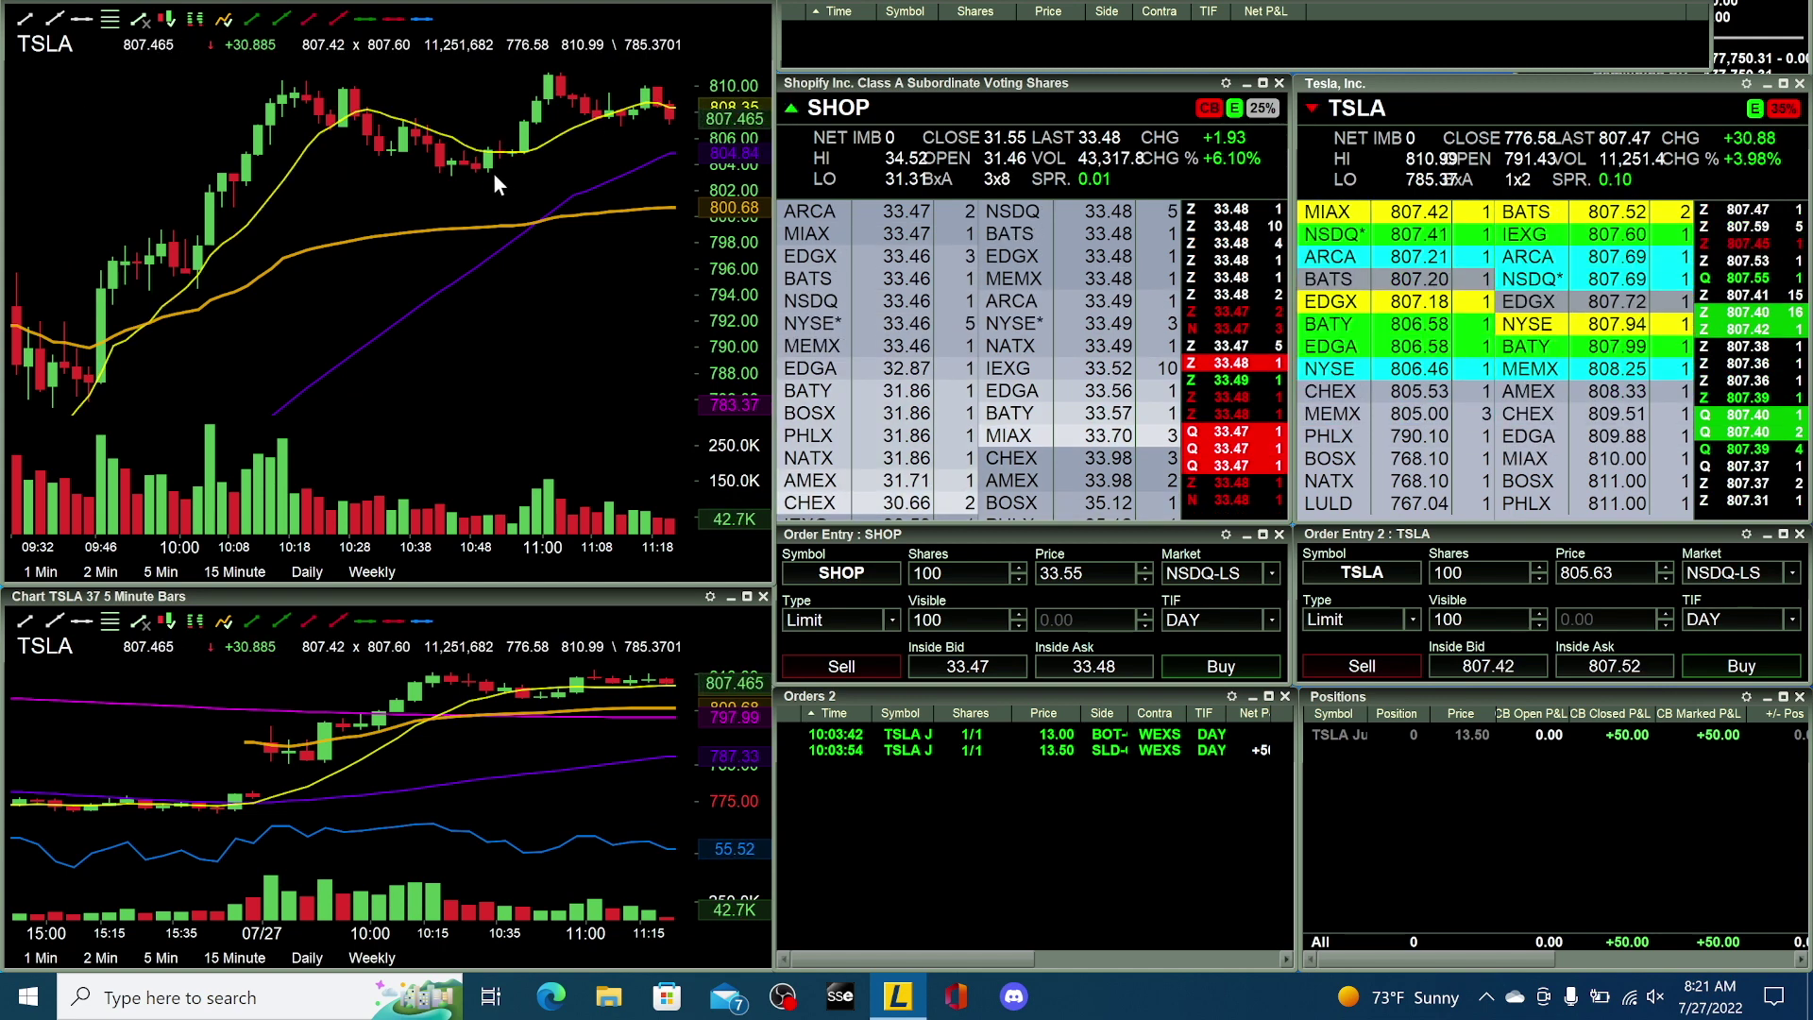
mouse_move(493, 176)
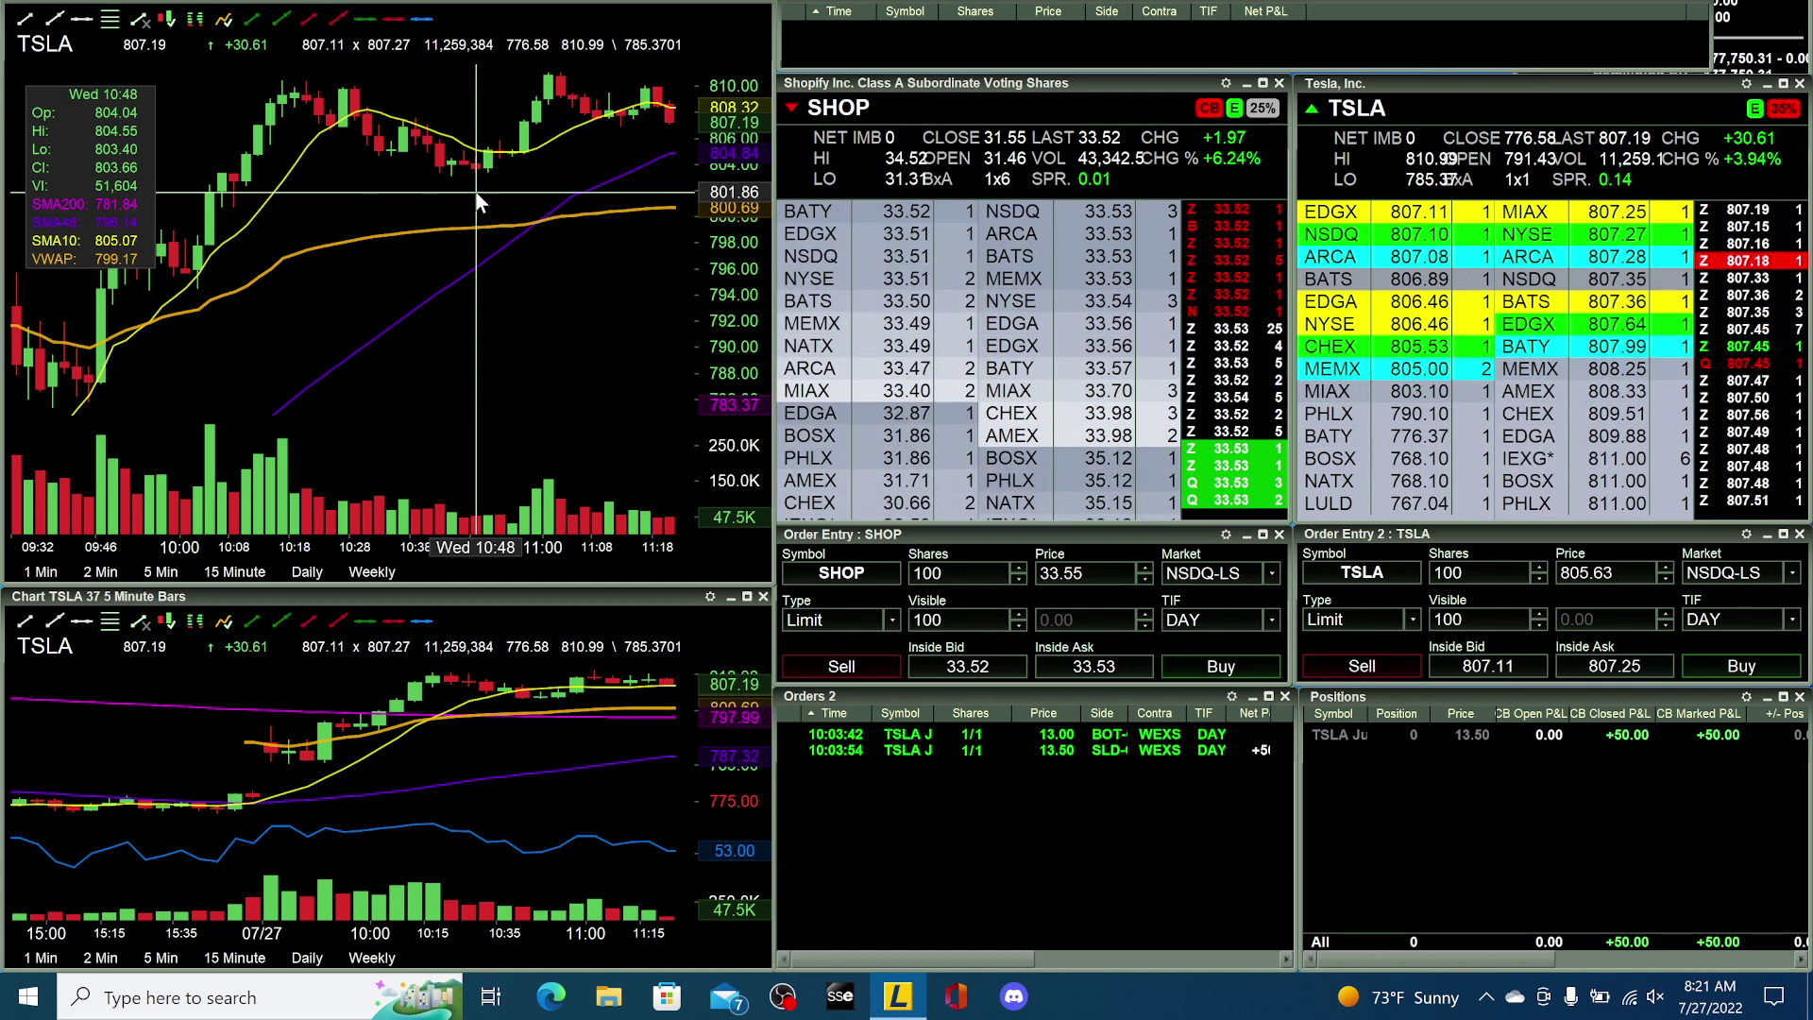
- Load SHOP, then NVDA, toggle the charts between TSLA and NVDA, and finish on NVDA
text(SHOP)
key(Return)
text(NVDA)
key(Return)
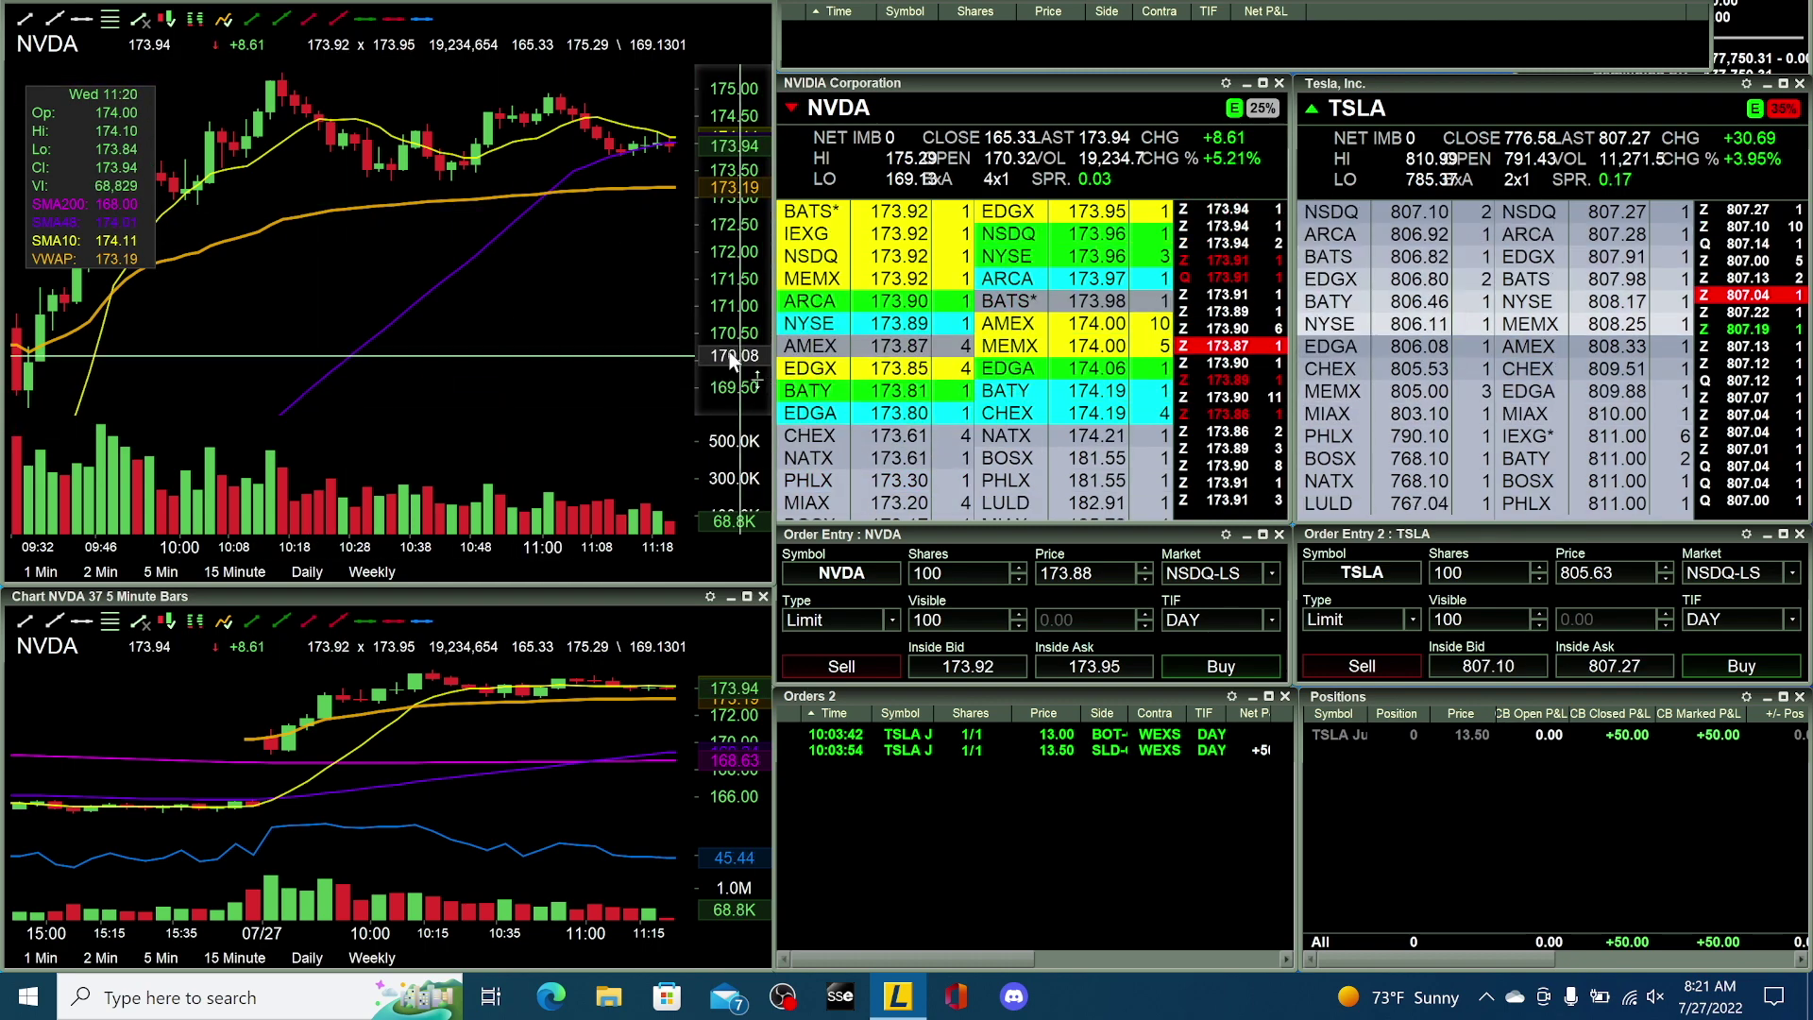
key(alt+Tab)
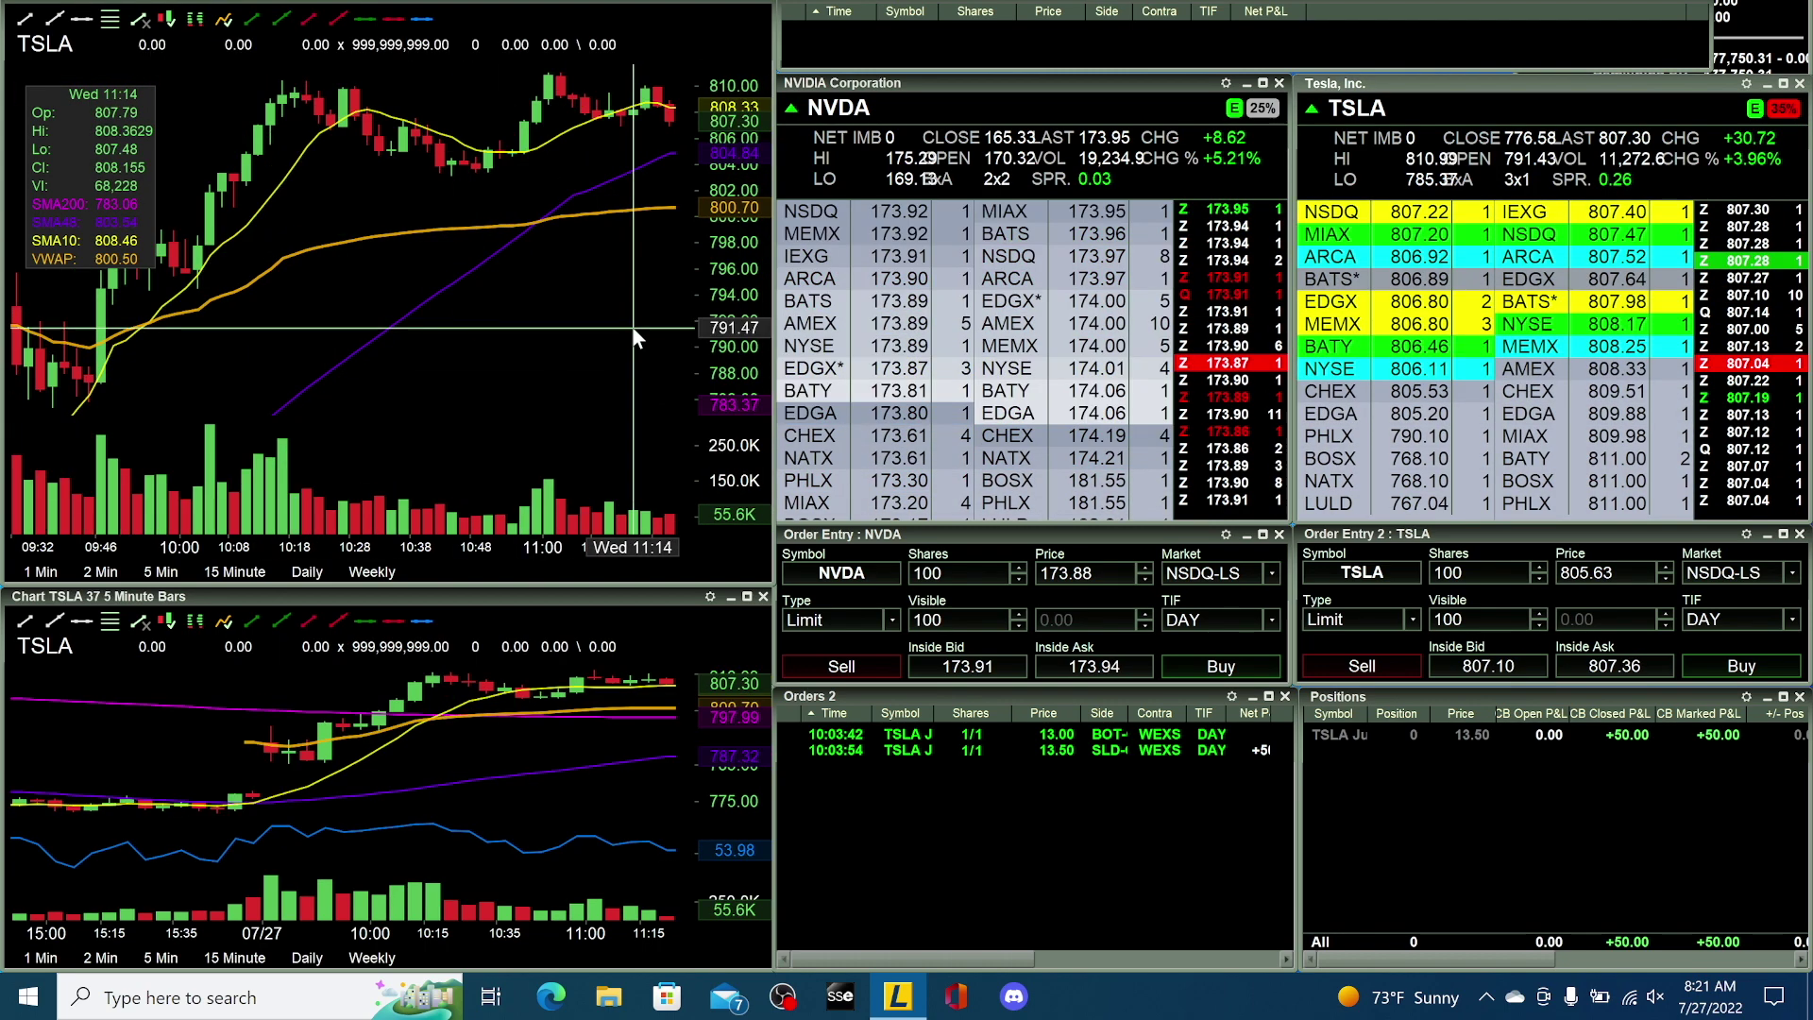
key(alt+Tab)
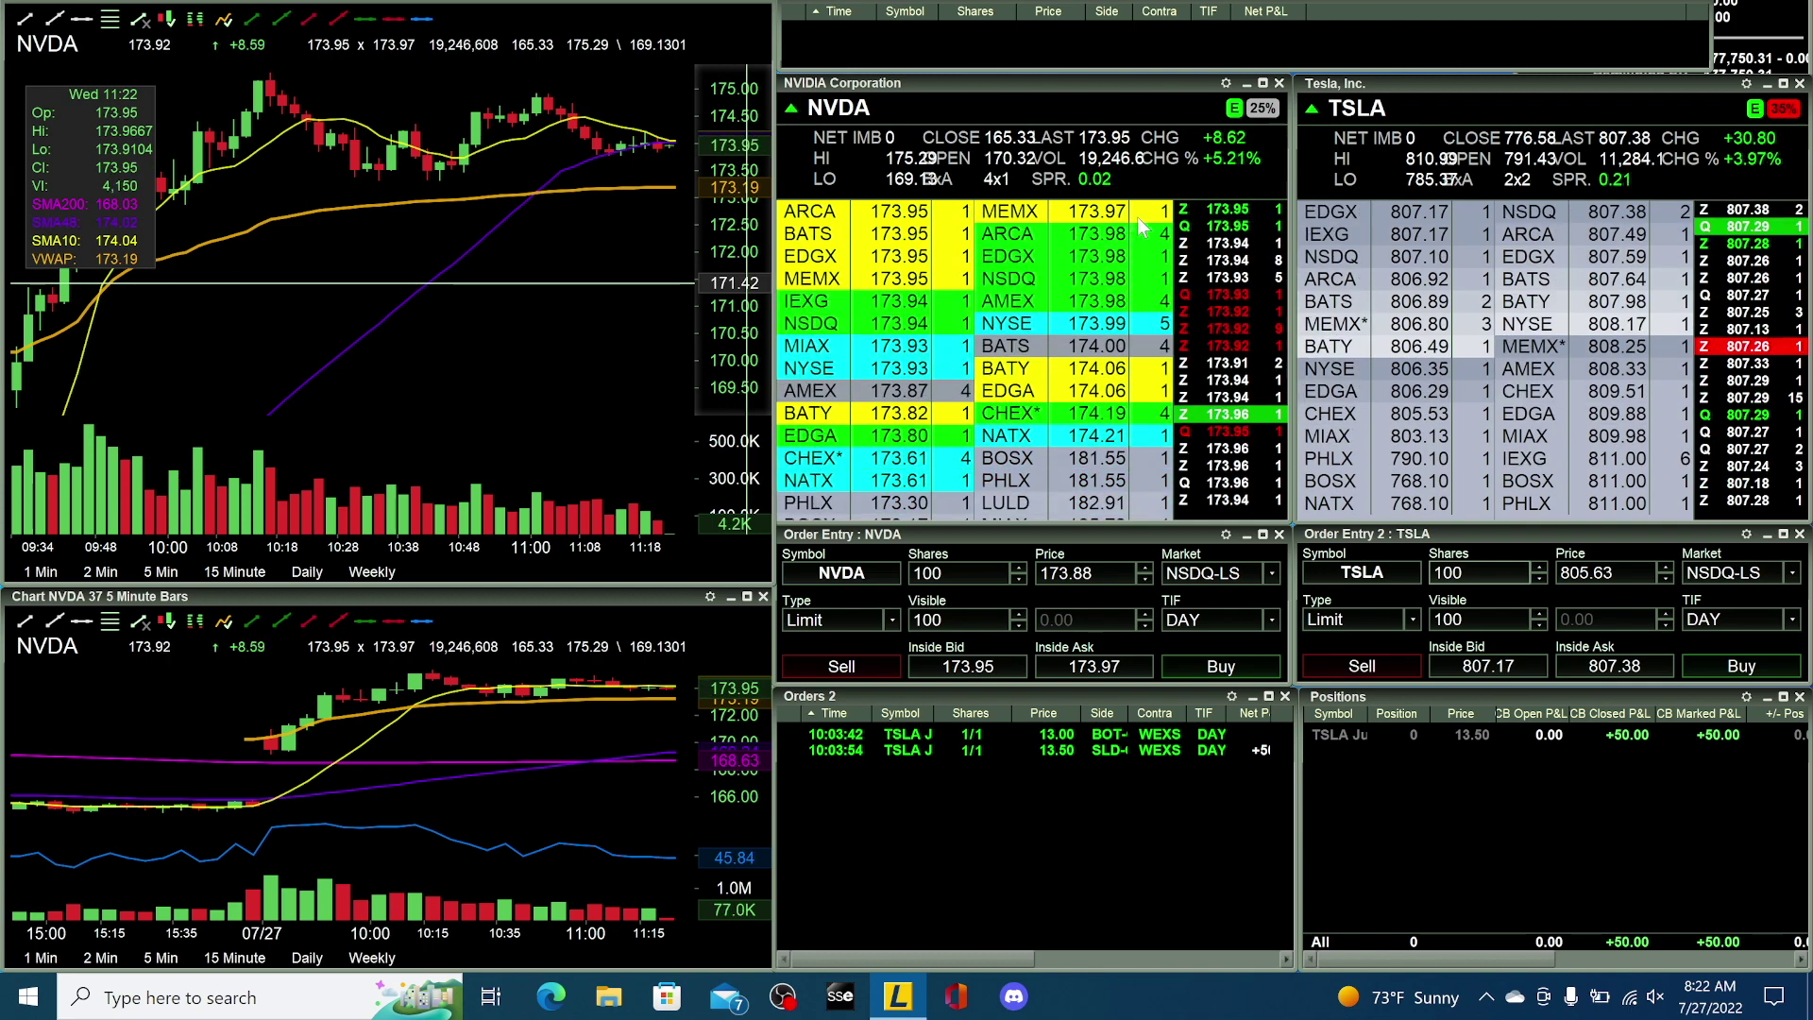
key(ctrl+Tab)
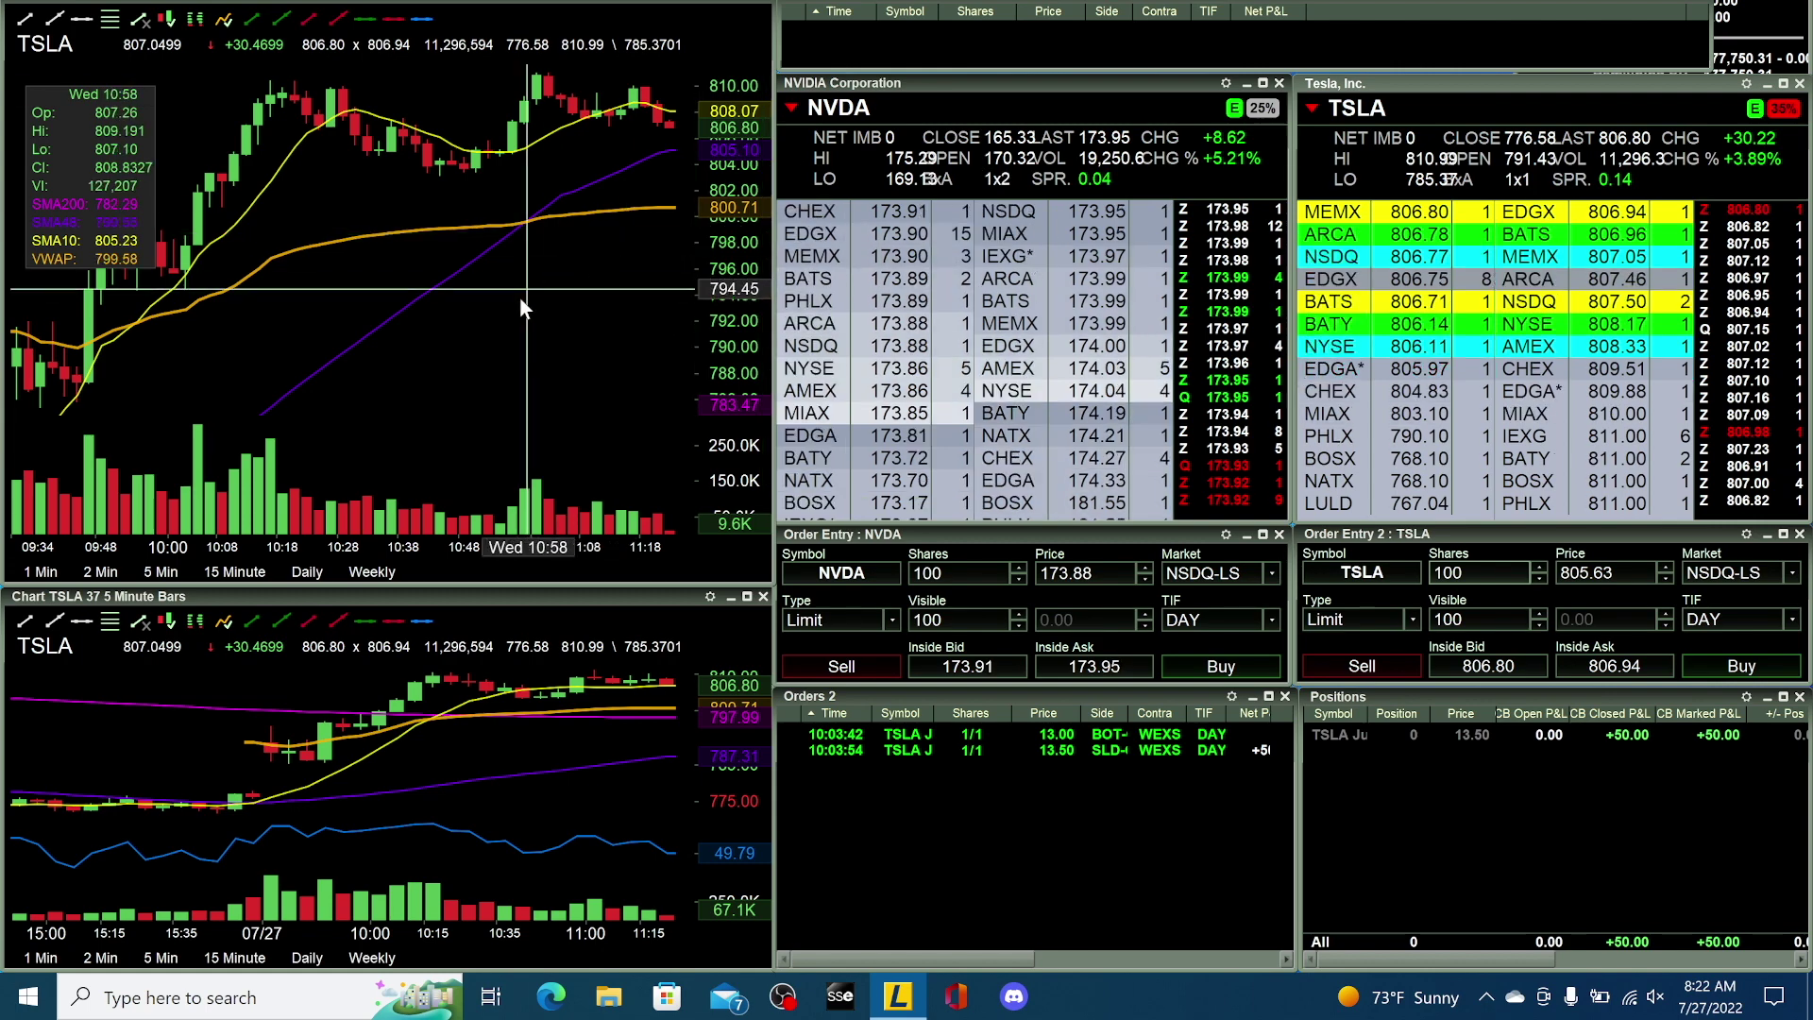
text(NVDA)
key(Return)
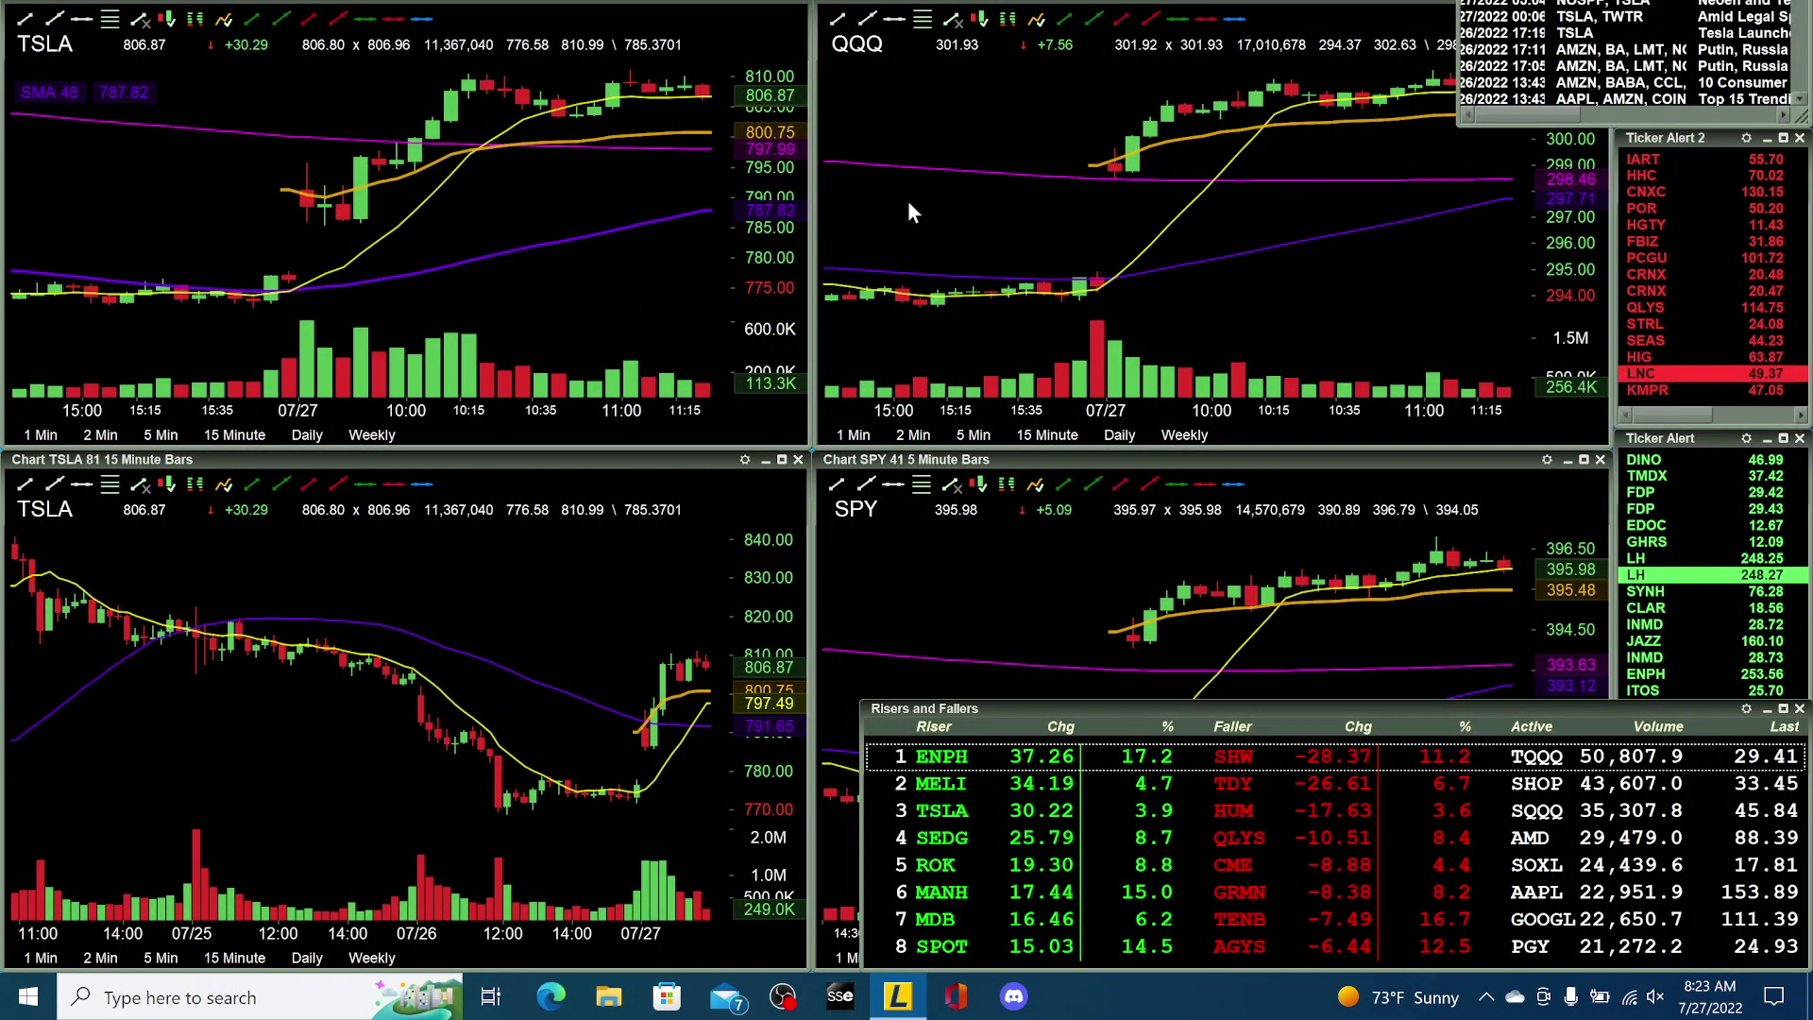
- Raise the QQQ, SPY and Risers and Fallers windows and make the scanner taller
click(1409, 293)
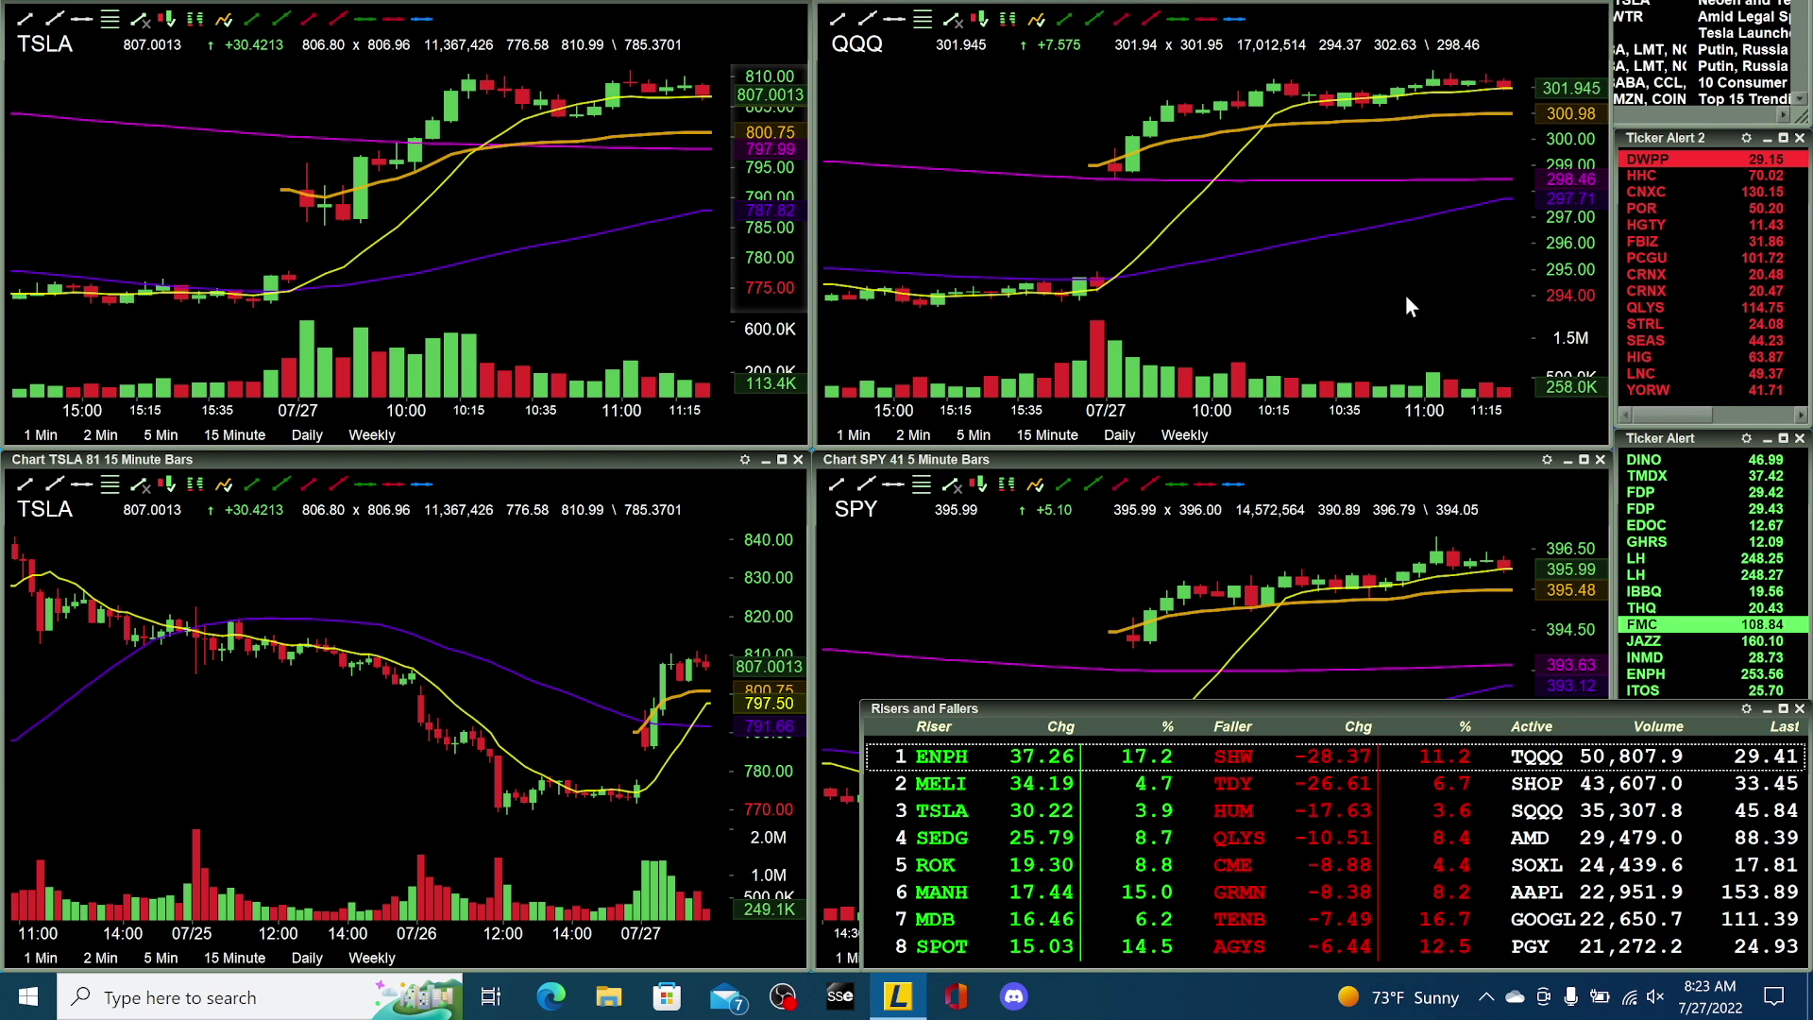
click(985, 604)
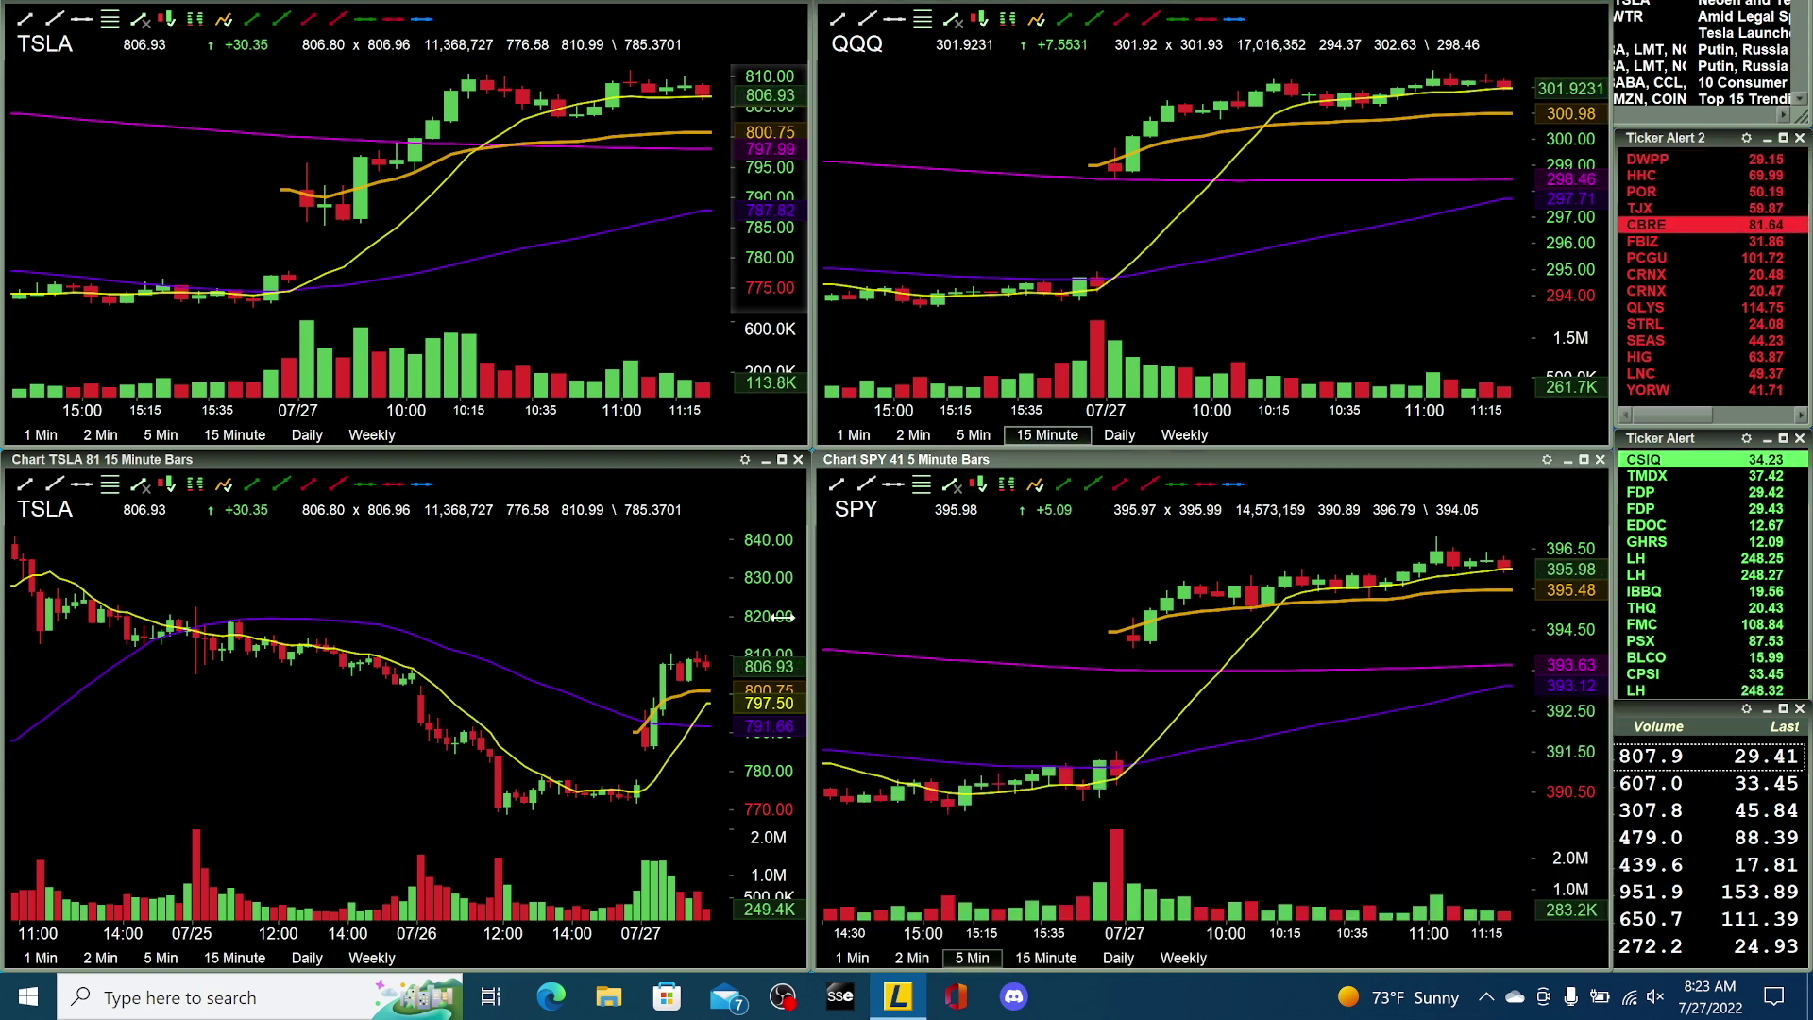
click(1641, 721)
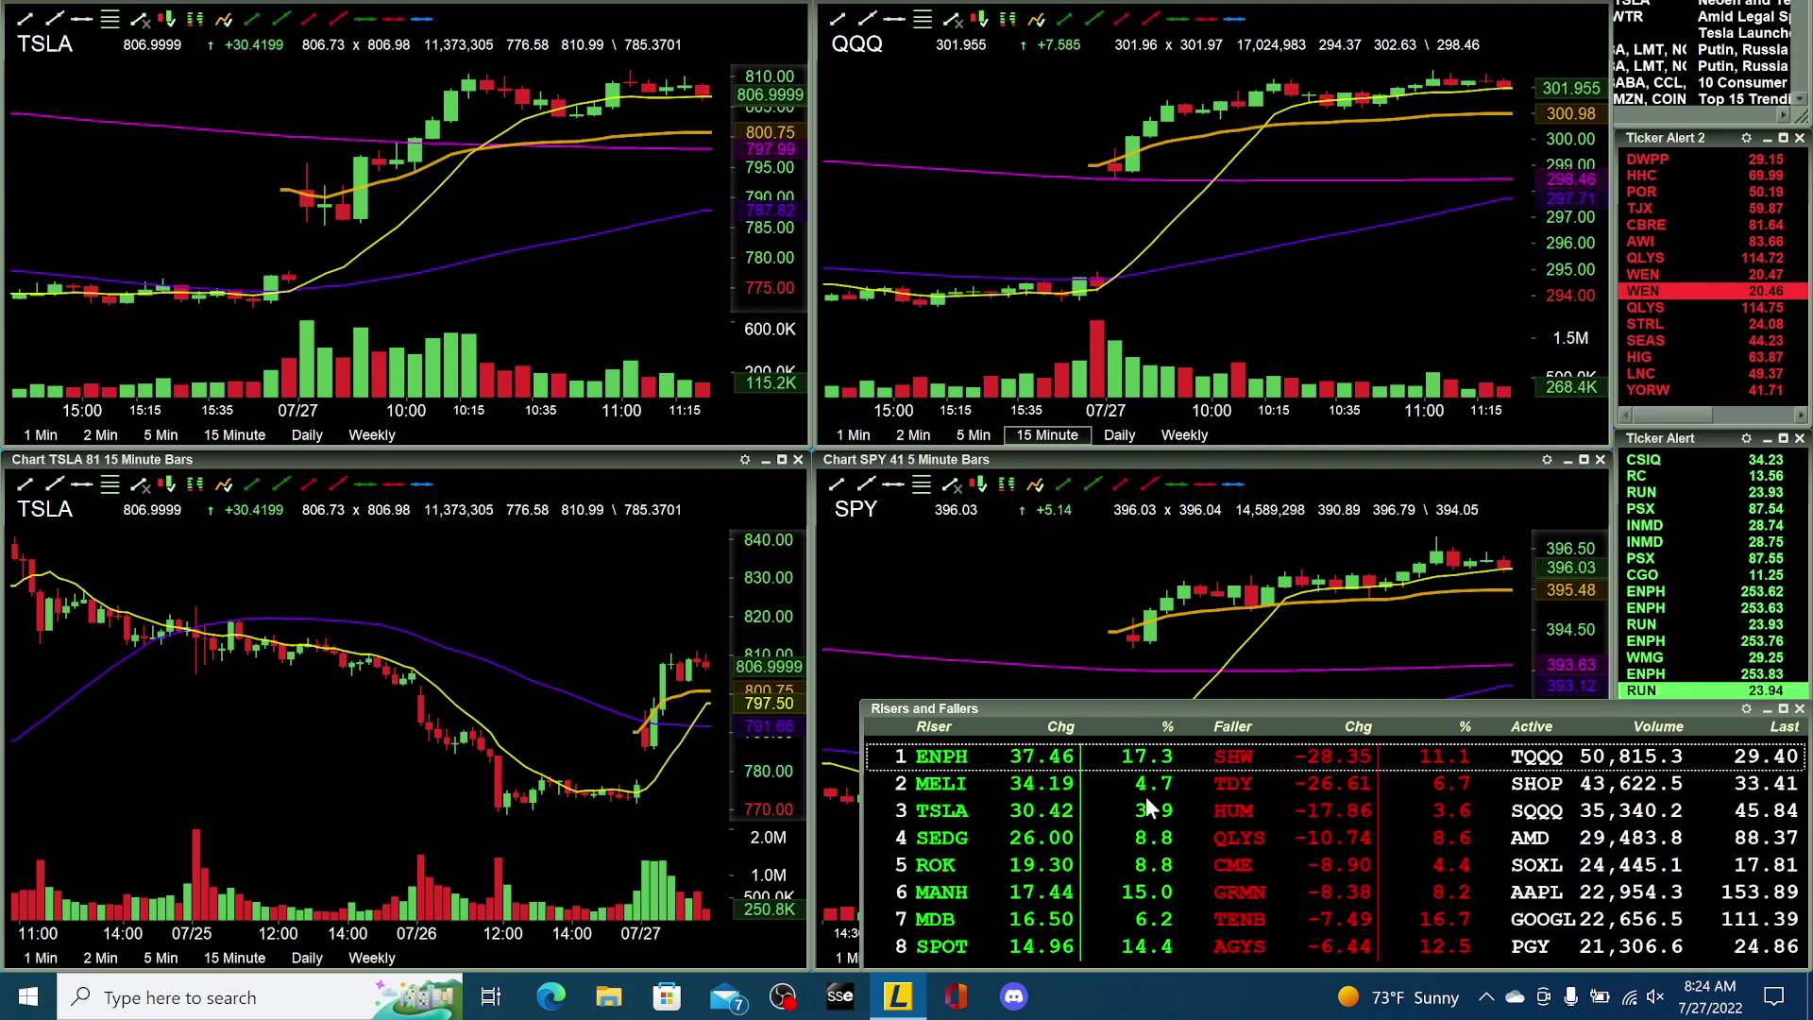
drag(1248, 699, 1261, 652)
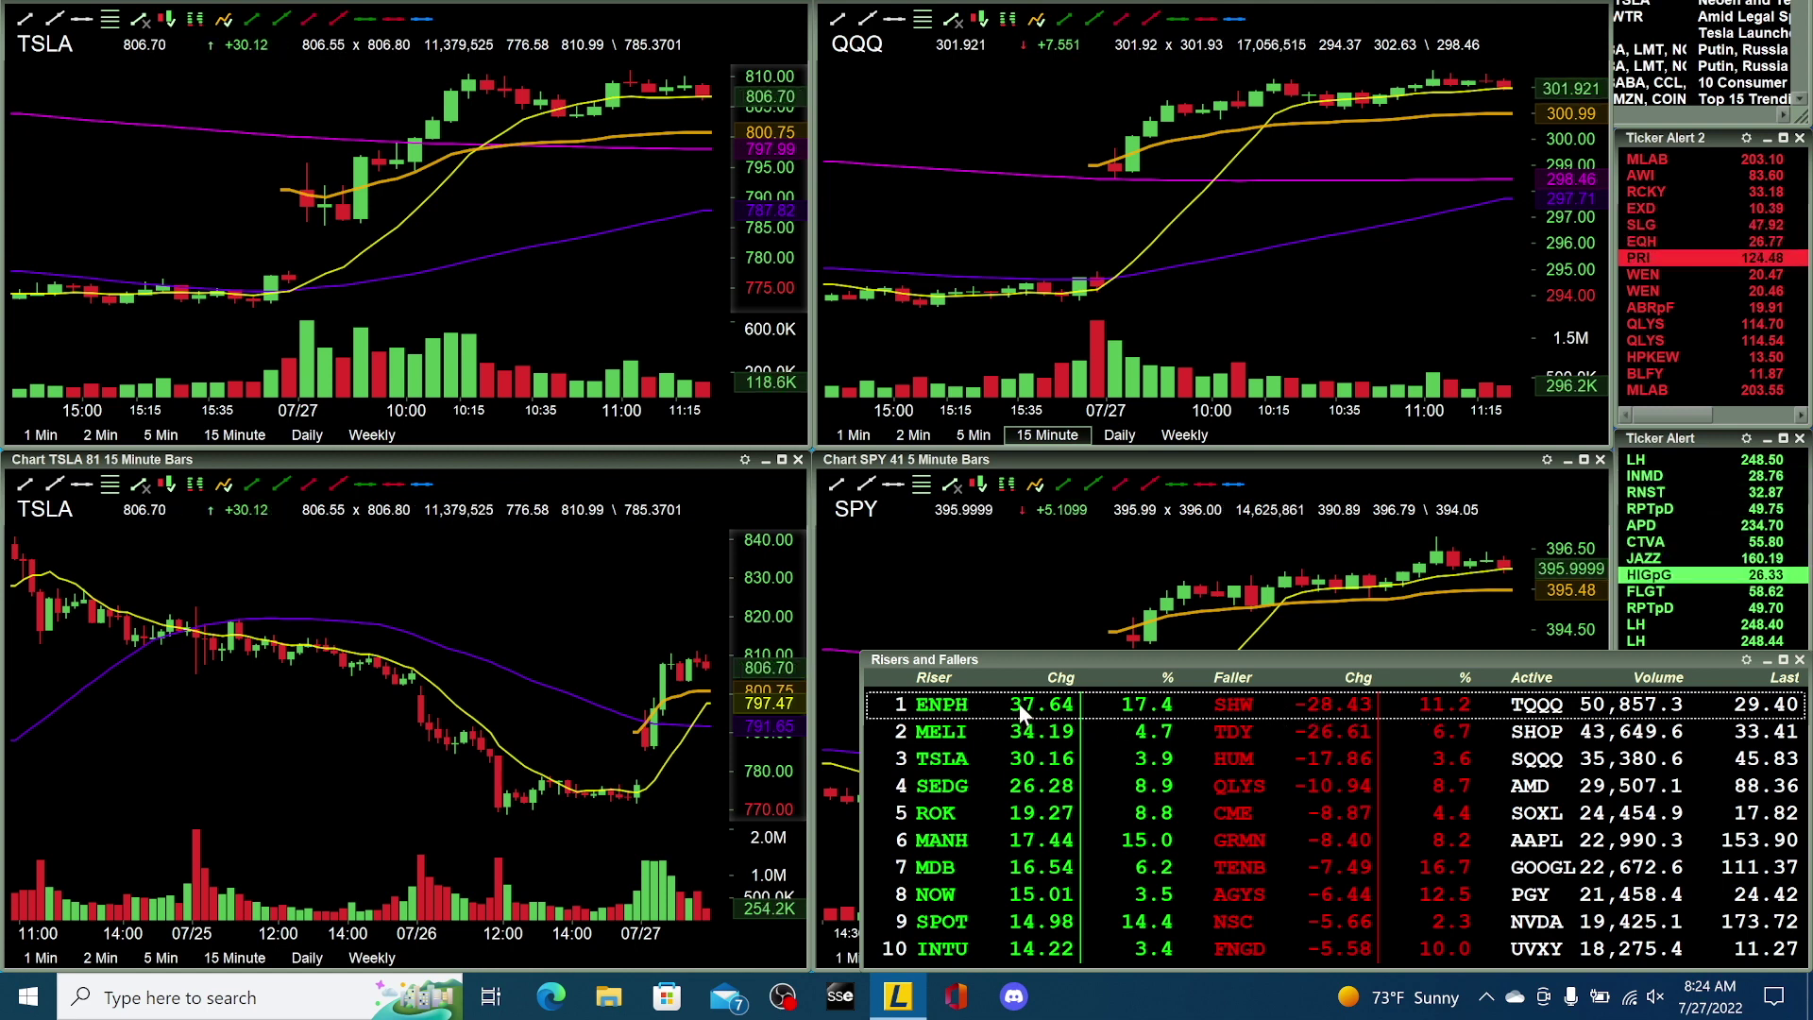
- Alternate ENPH and TSLA from the risers list on the left charts, ending on TSLA, then raise SPY
click(658, 642)
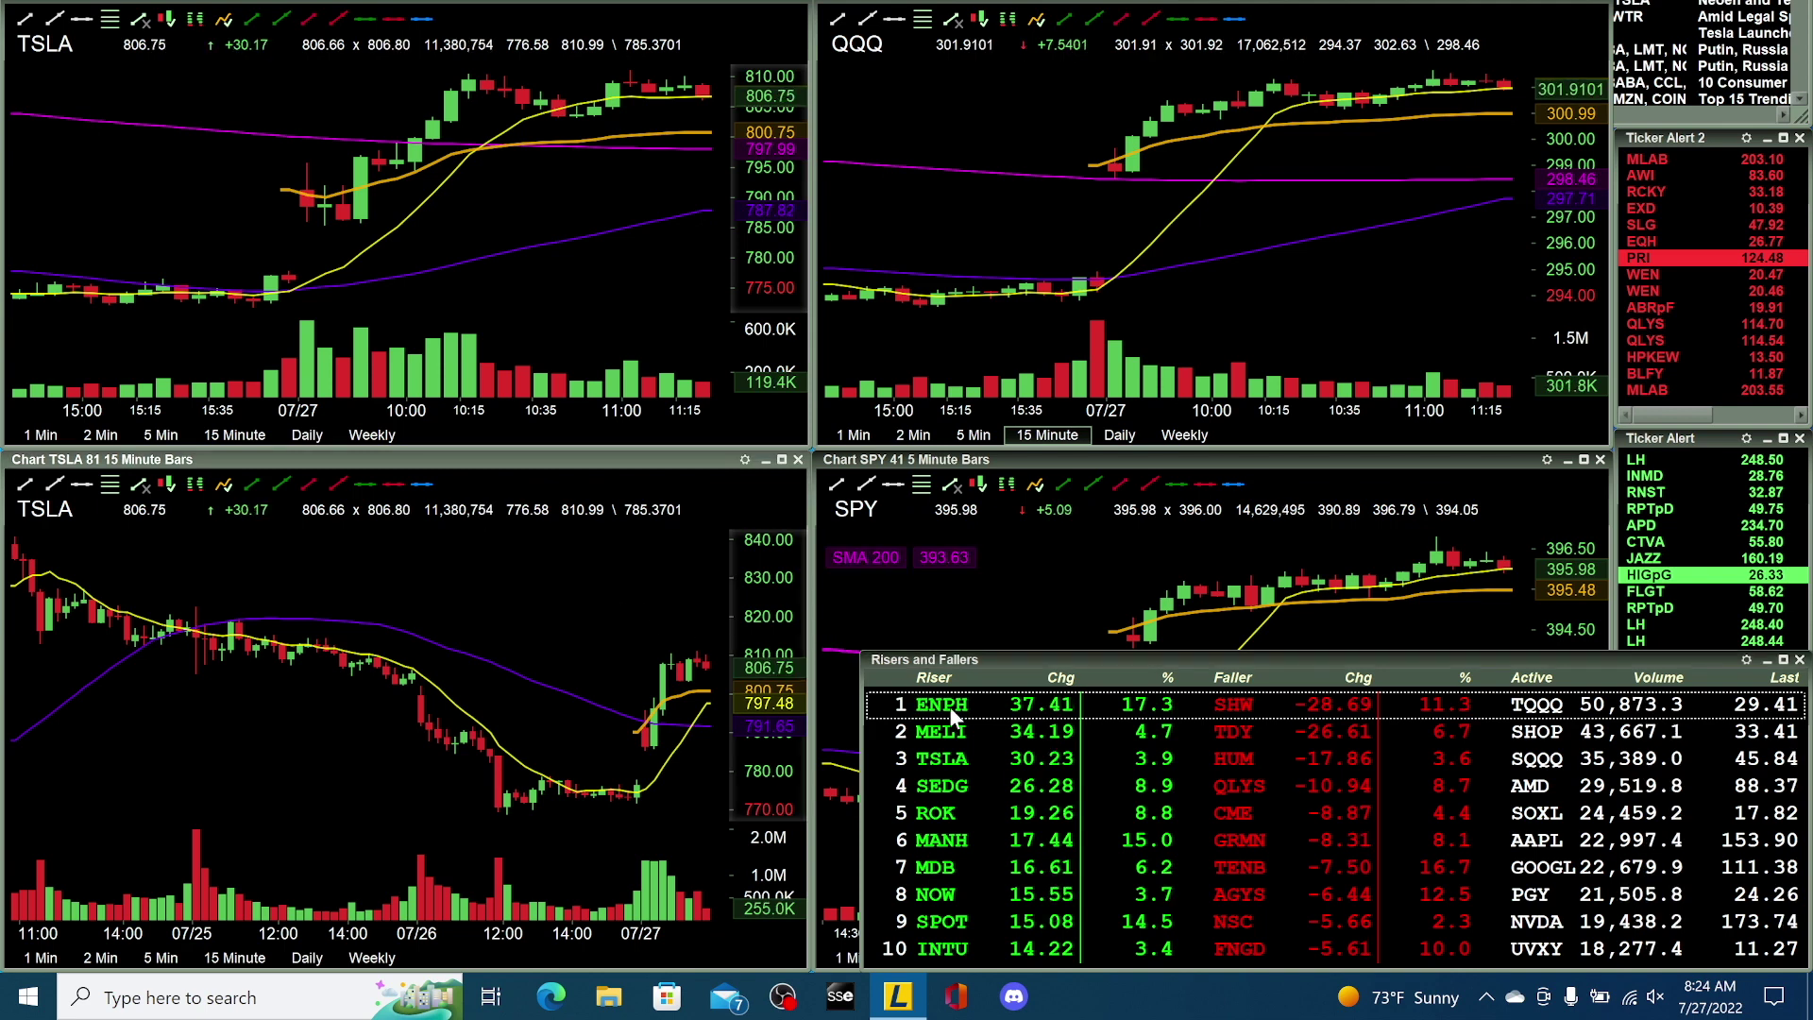
click(944, 710)
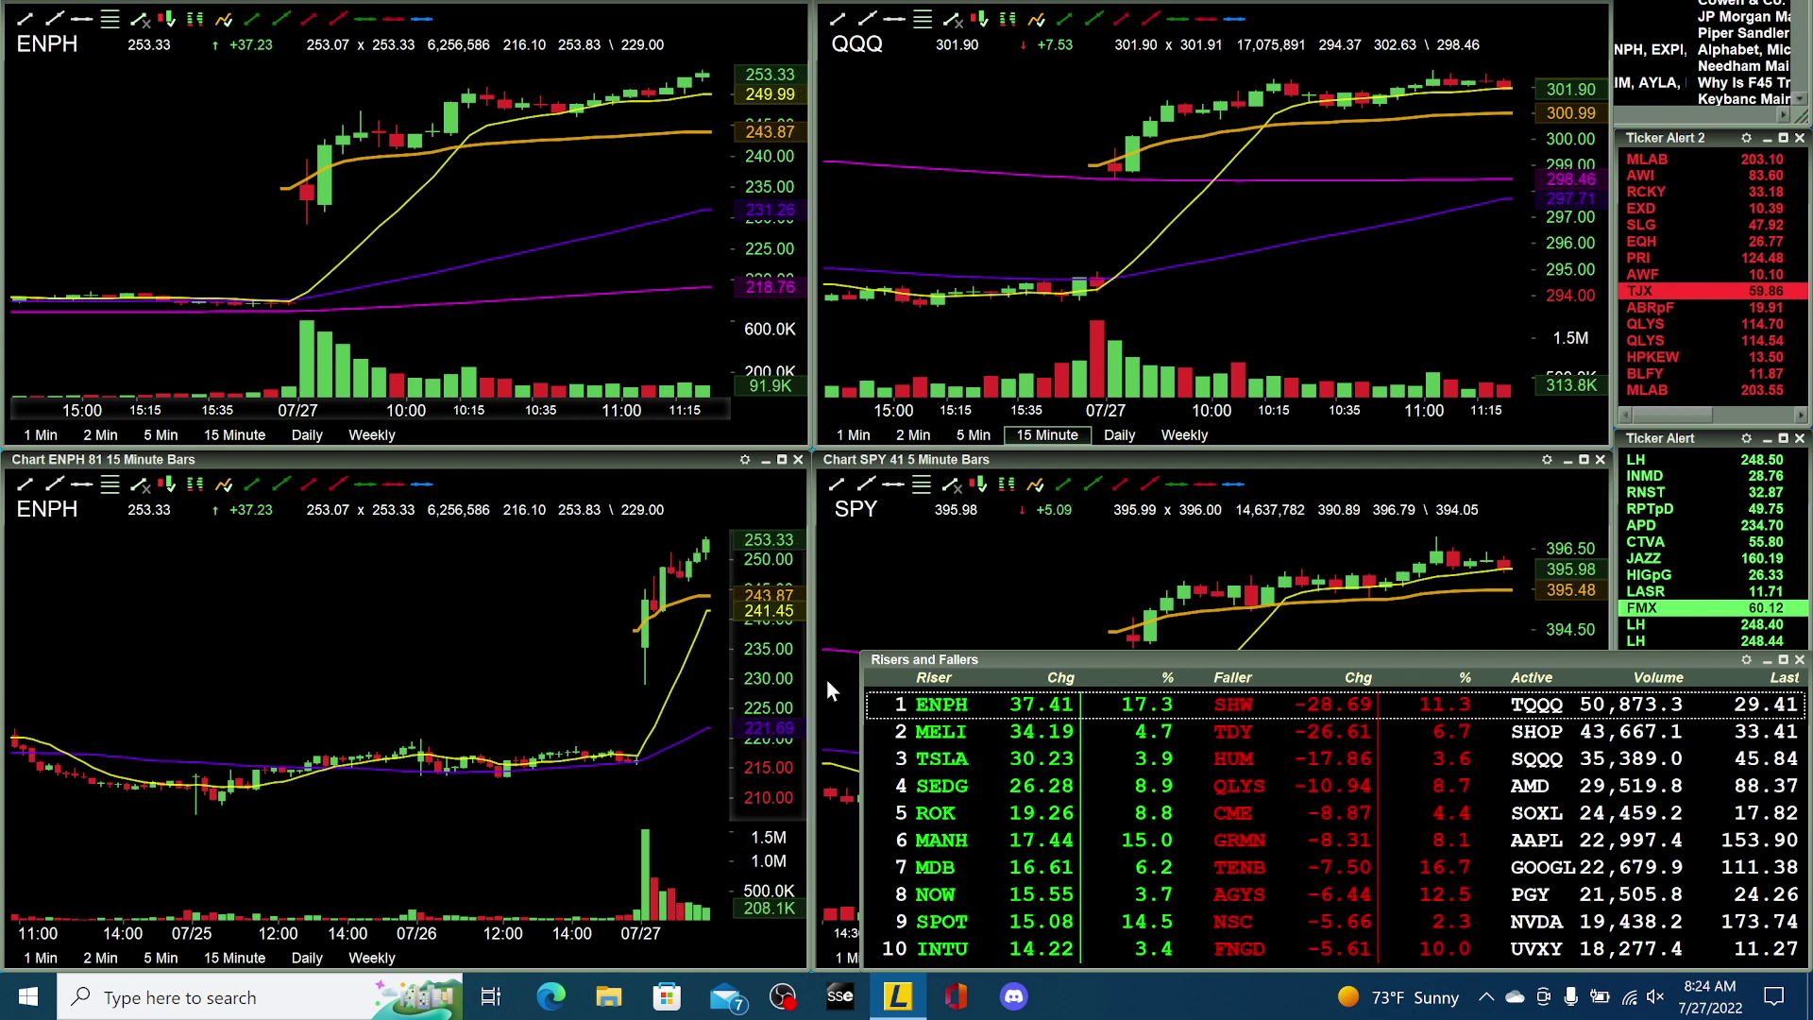
click(948, 761)
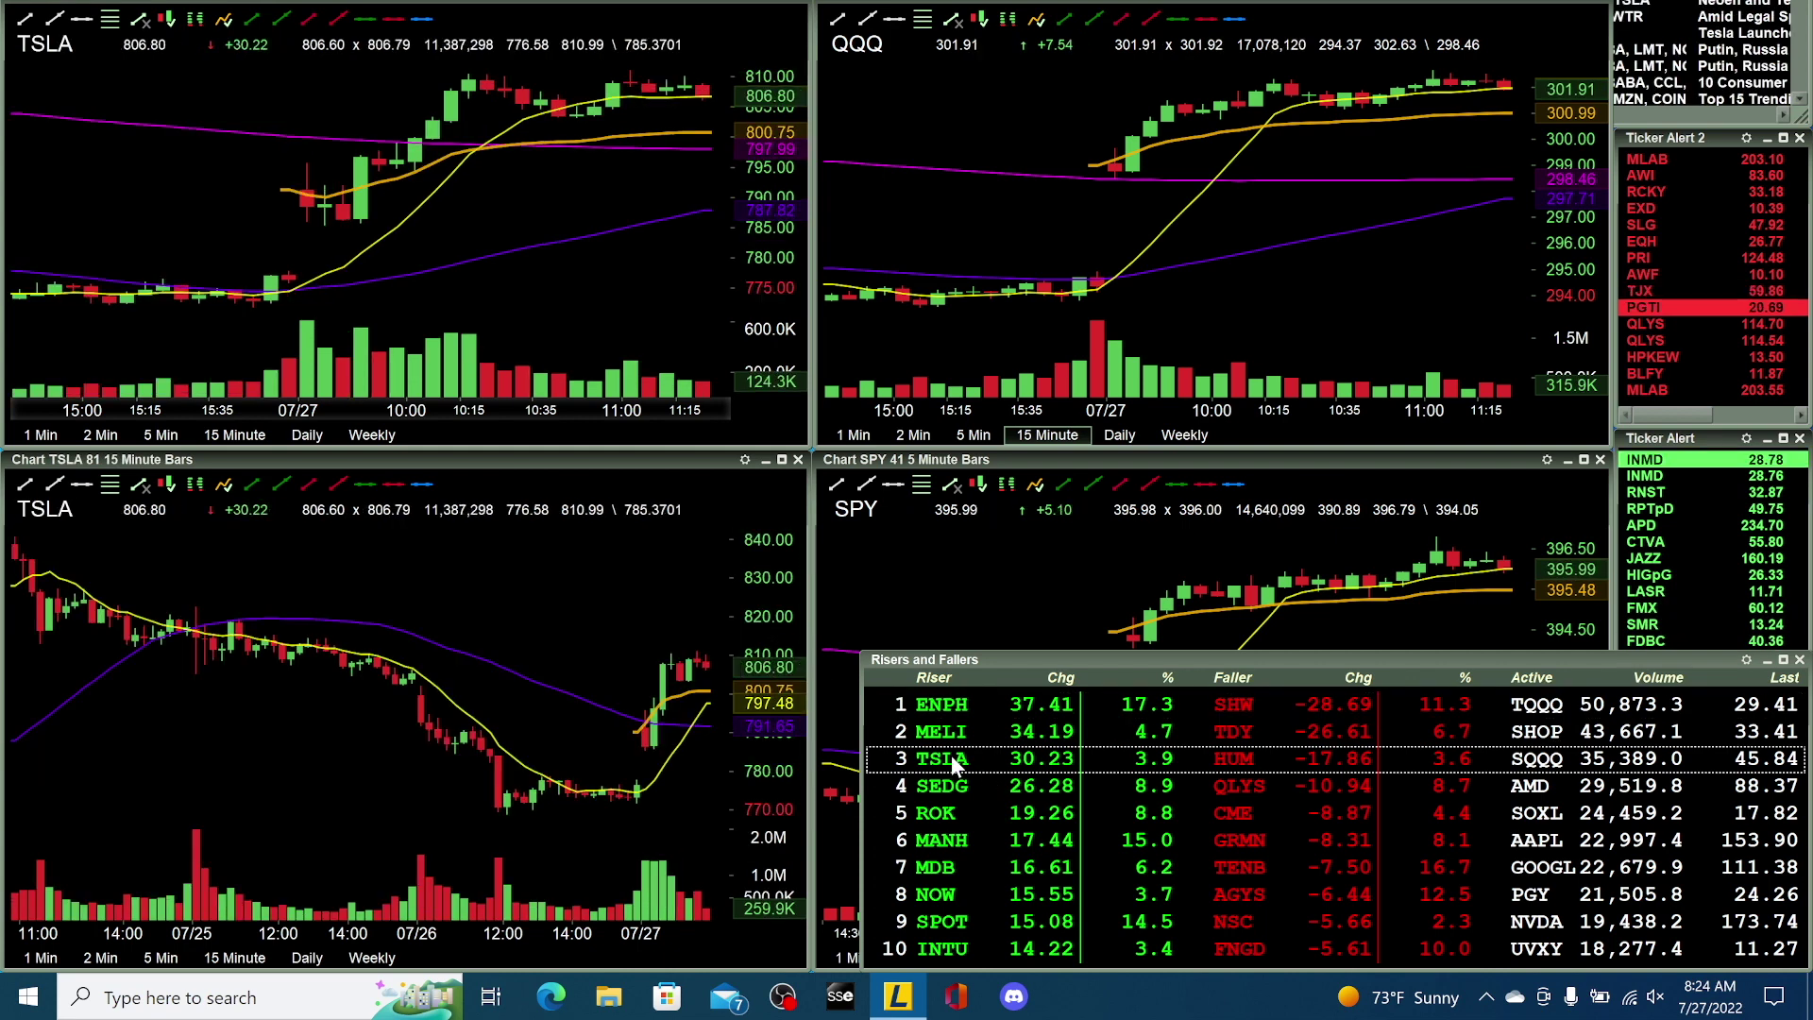
click(935, 717)
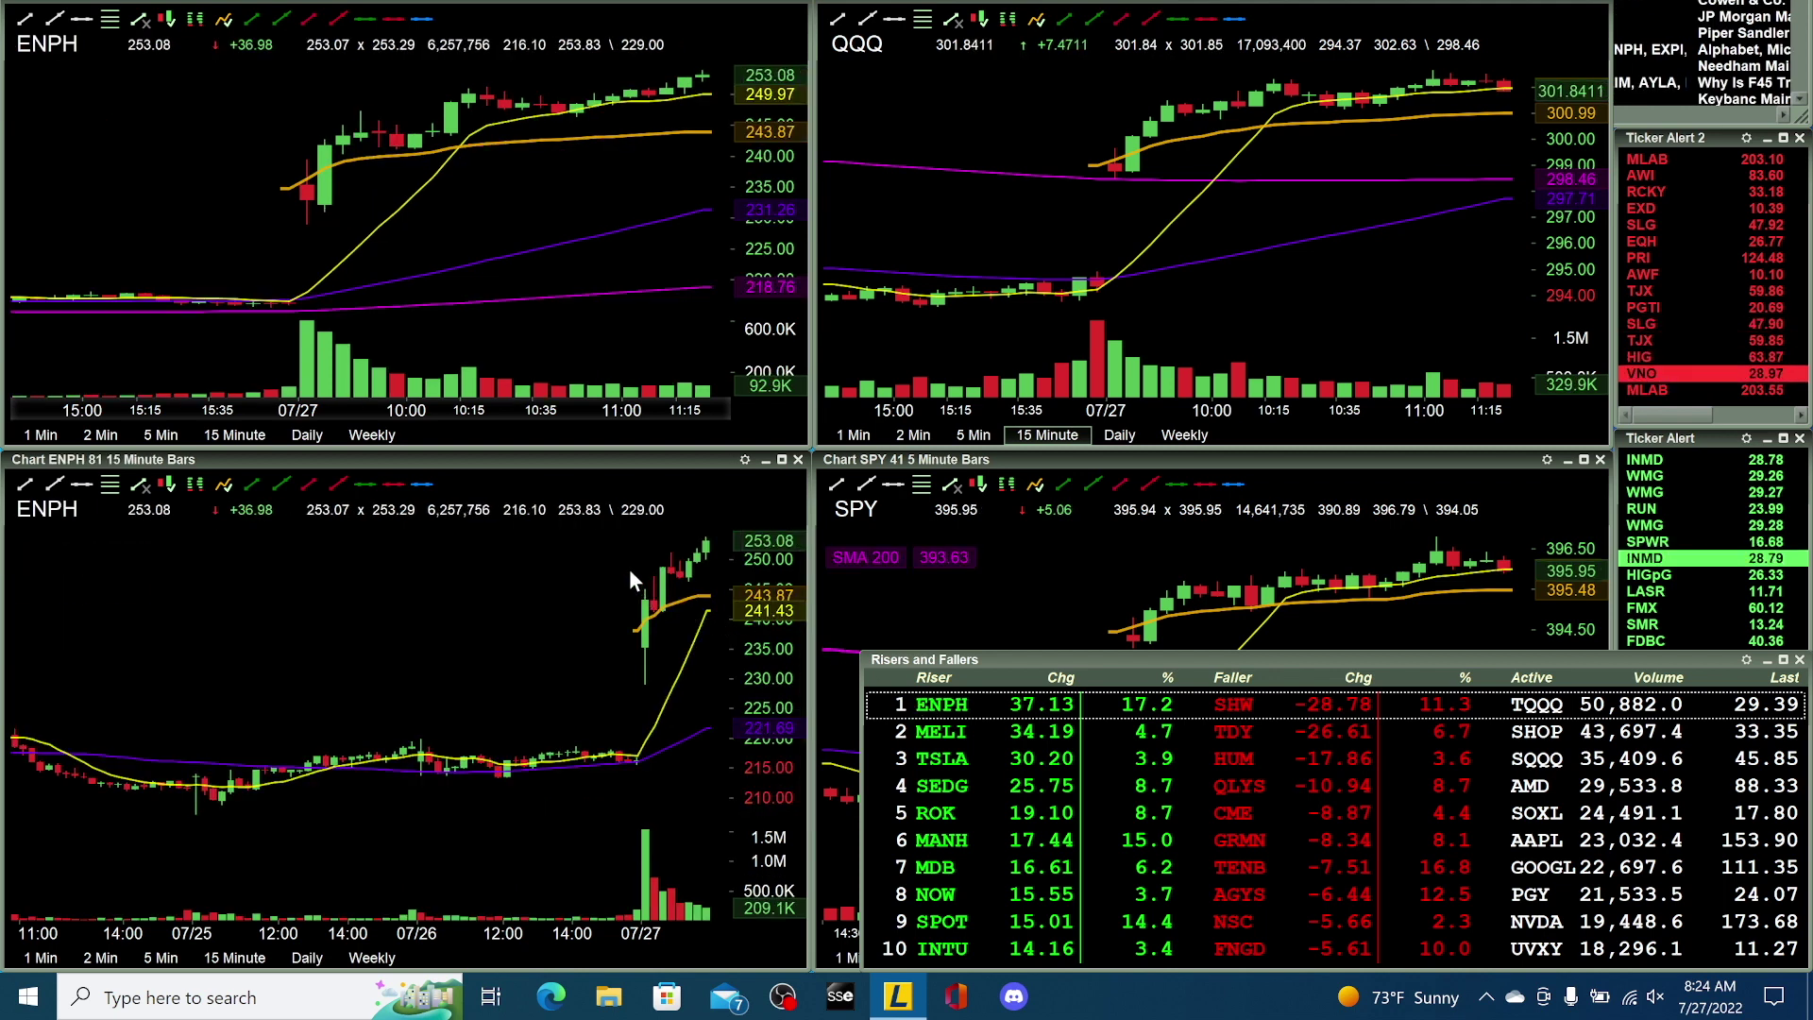
click(941, 766)
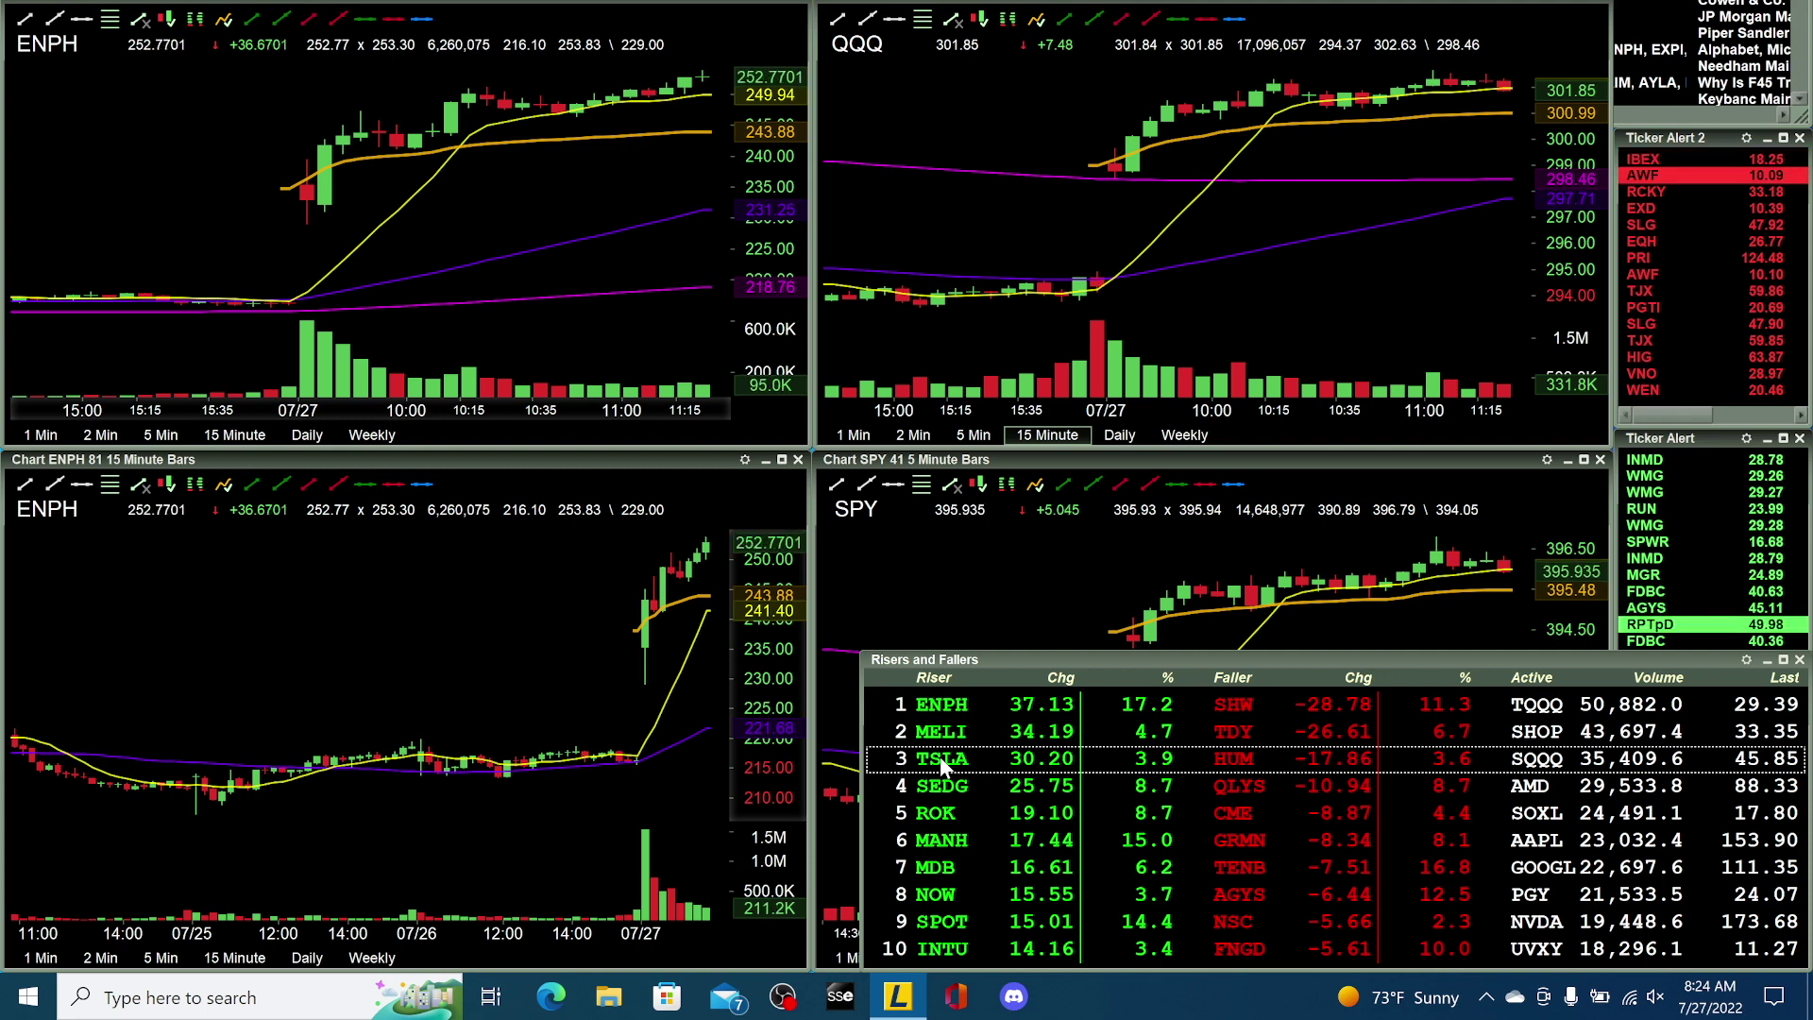
click(941, 767)
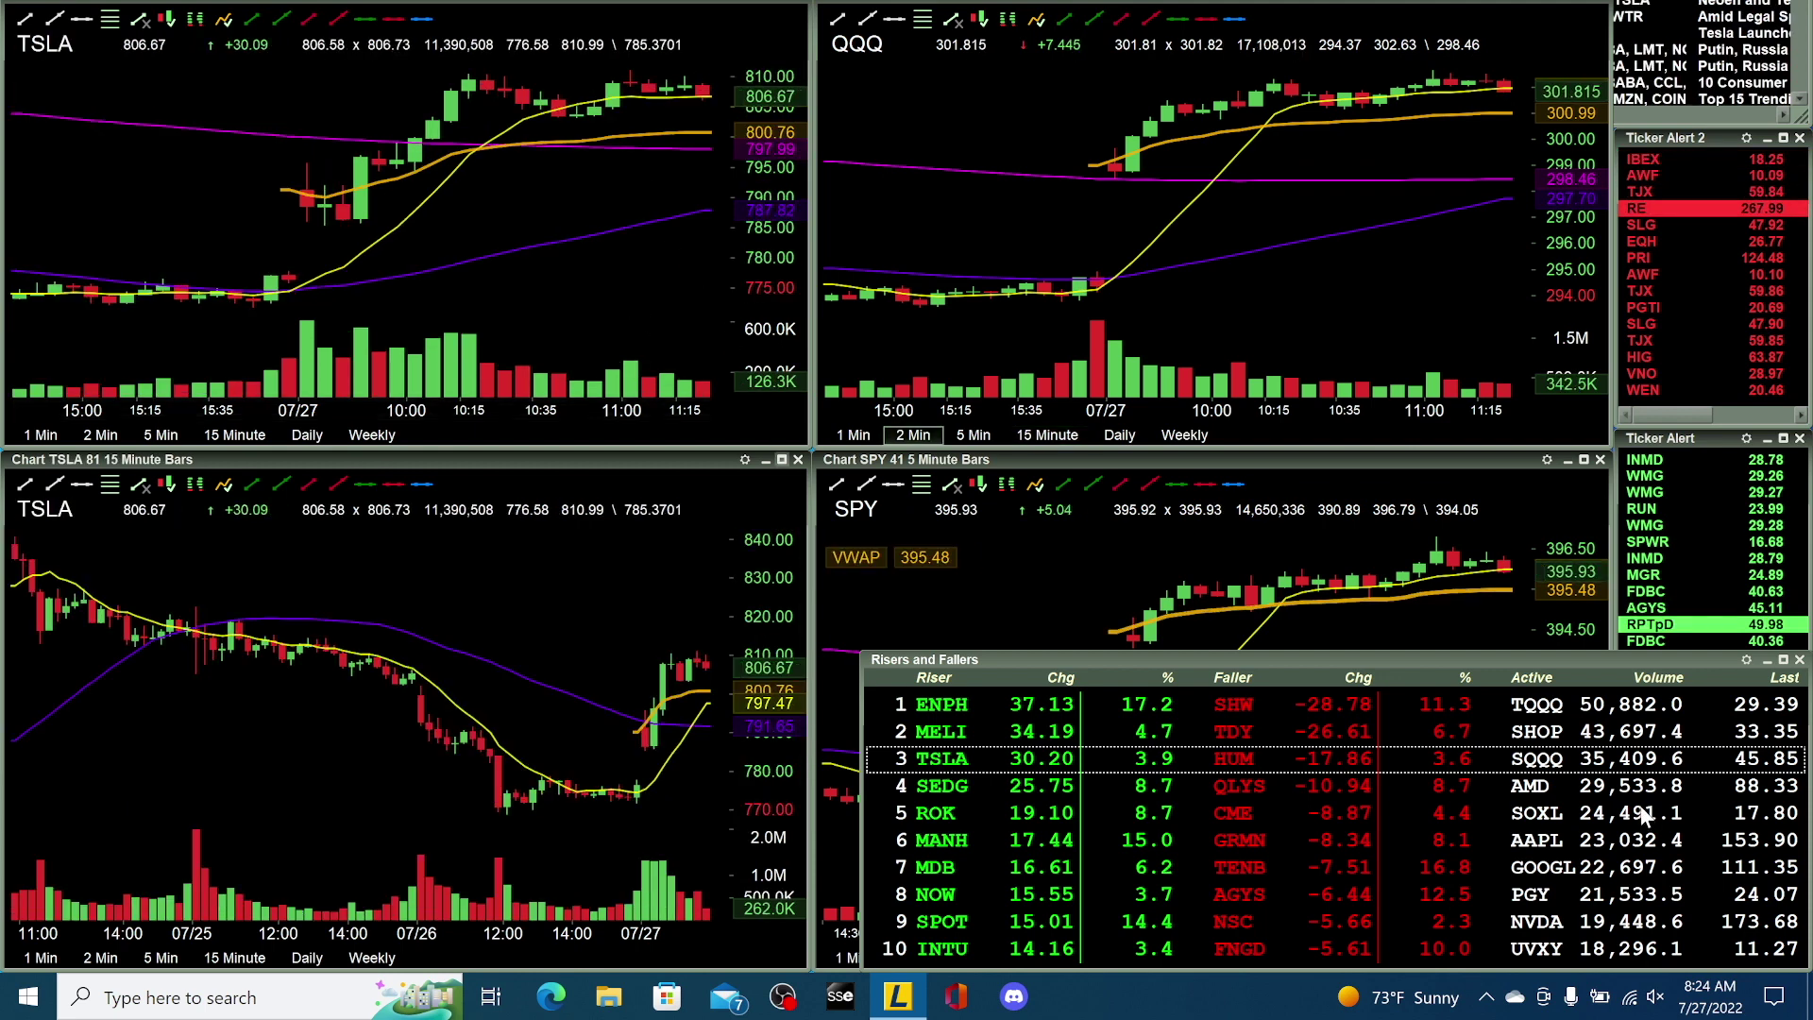
key(Up)
key(Up)
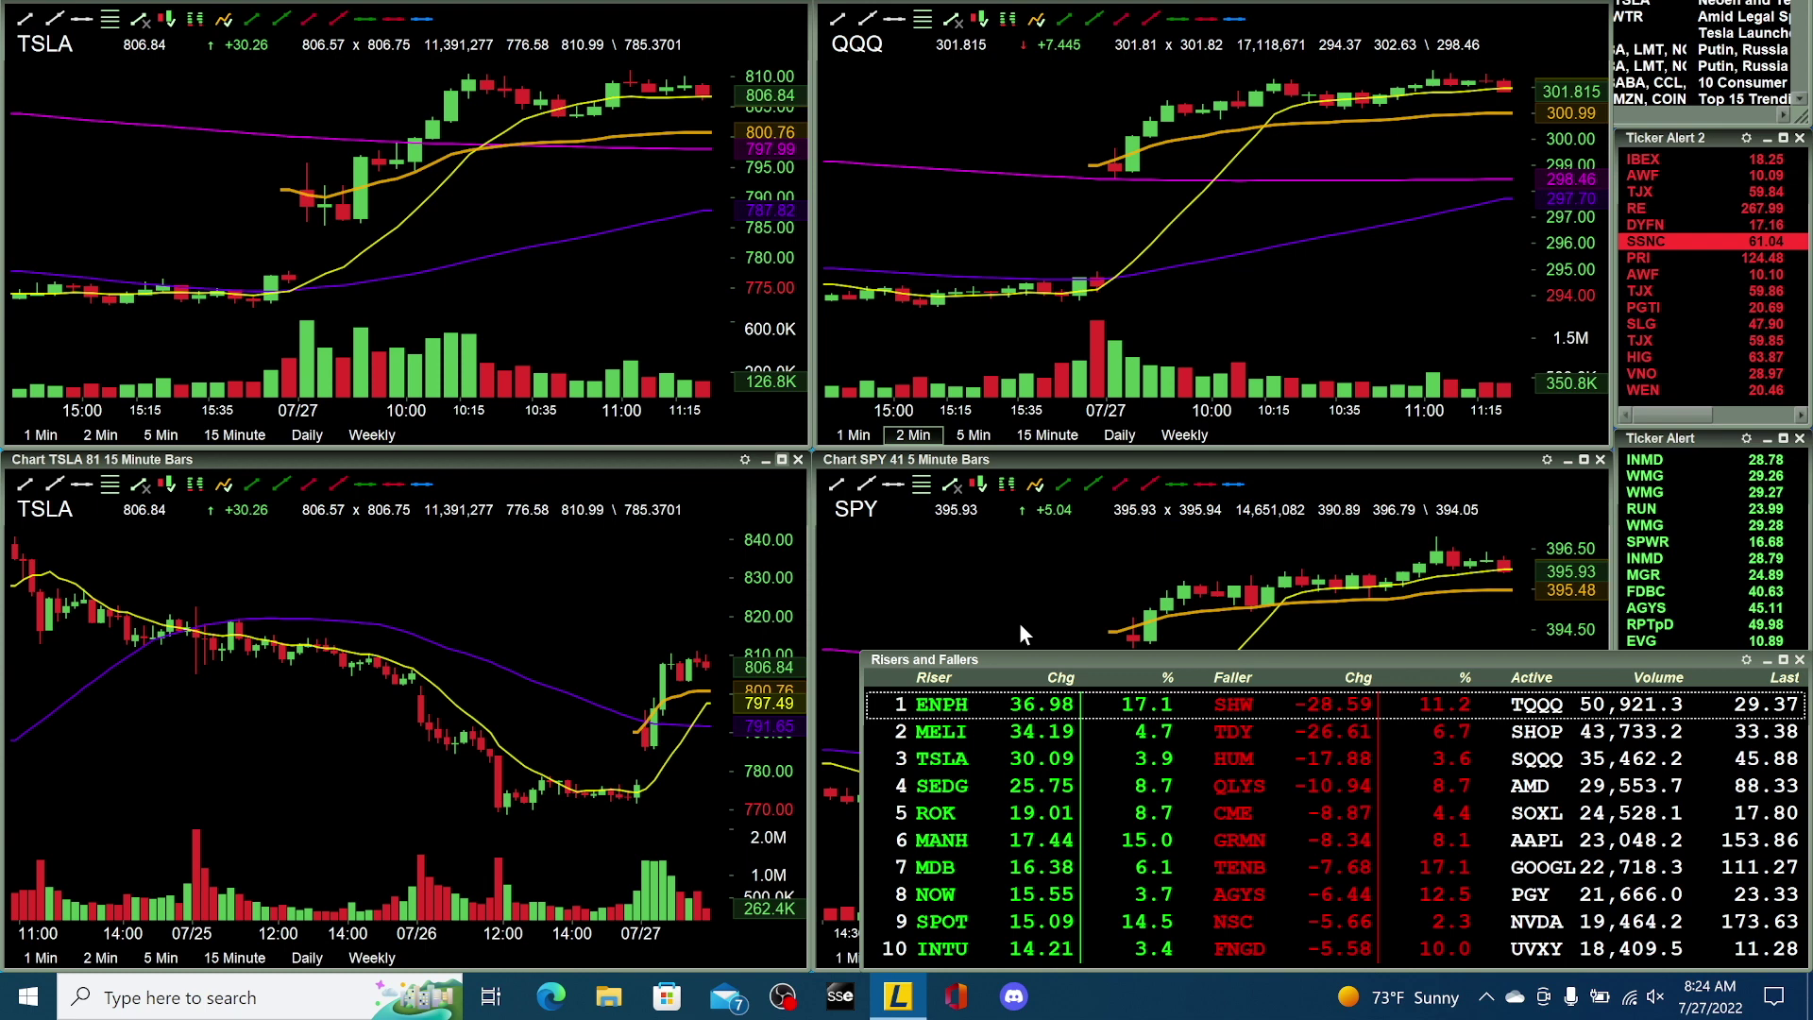
click(1018, 621)
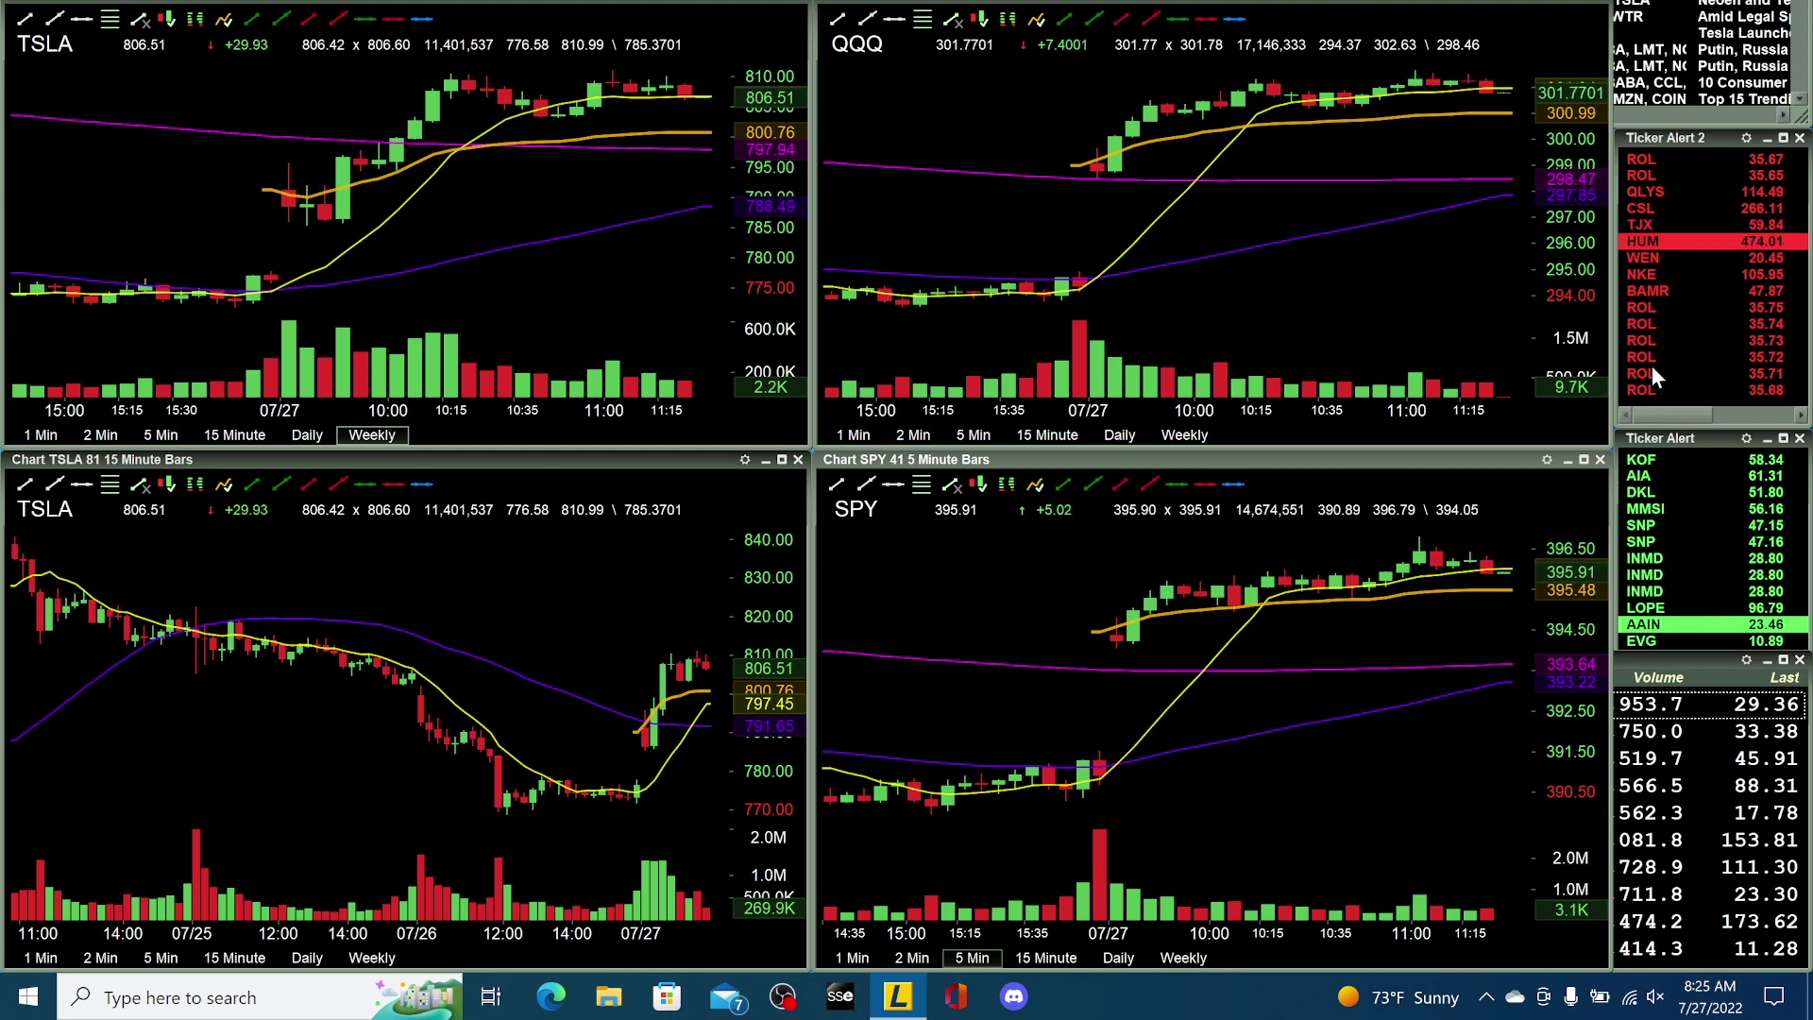
click(1683, 523)
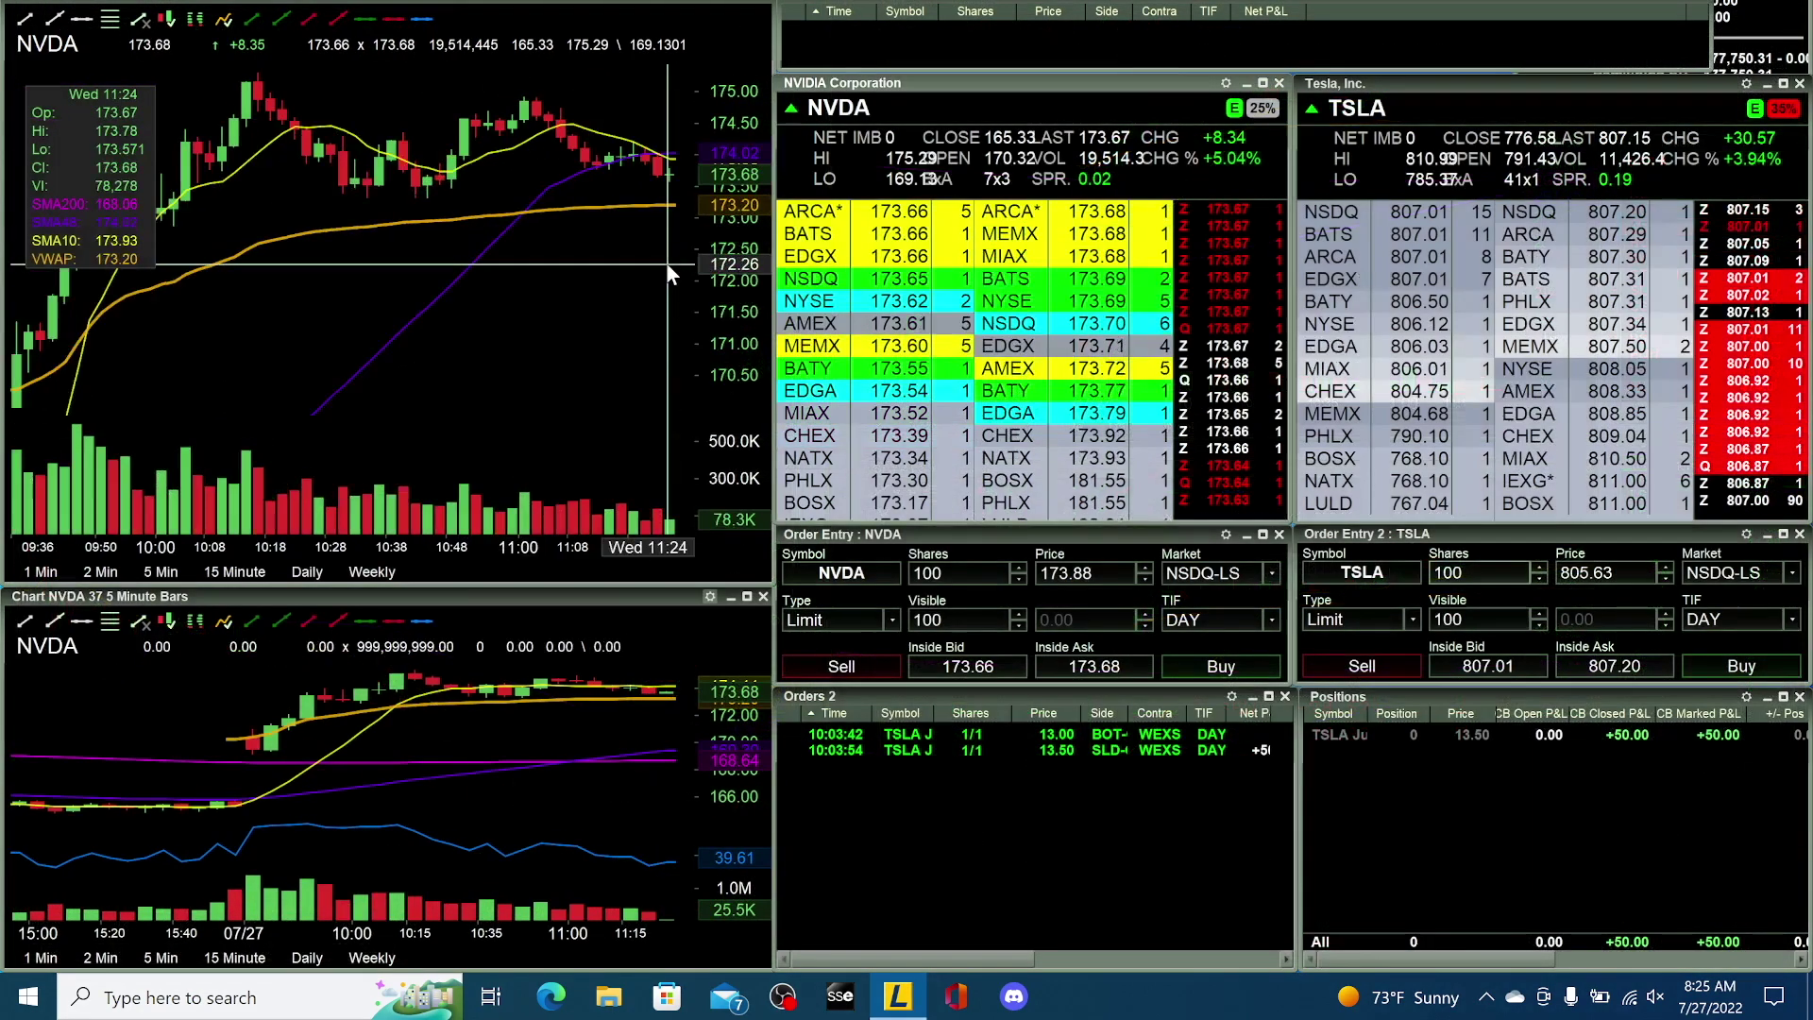
- Zoom the NVDA chart, view the TSLA options layout (Ctrl+2), then return with Ctrl+1
scroll(548, 321, up, 2)
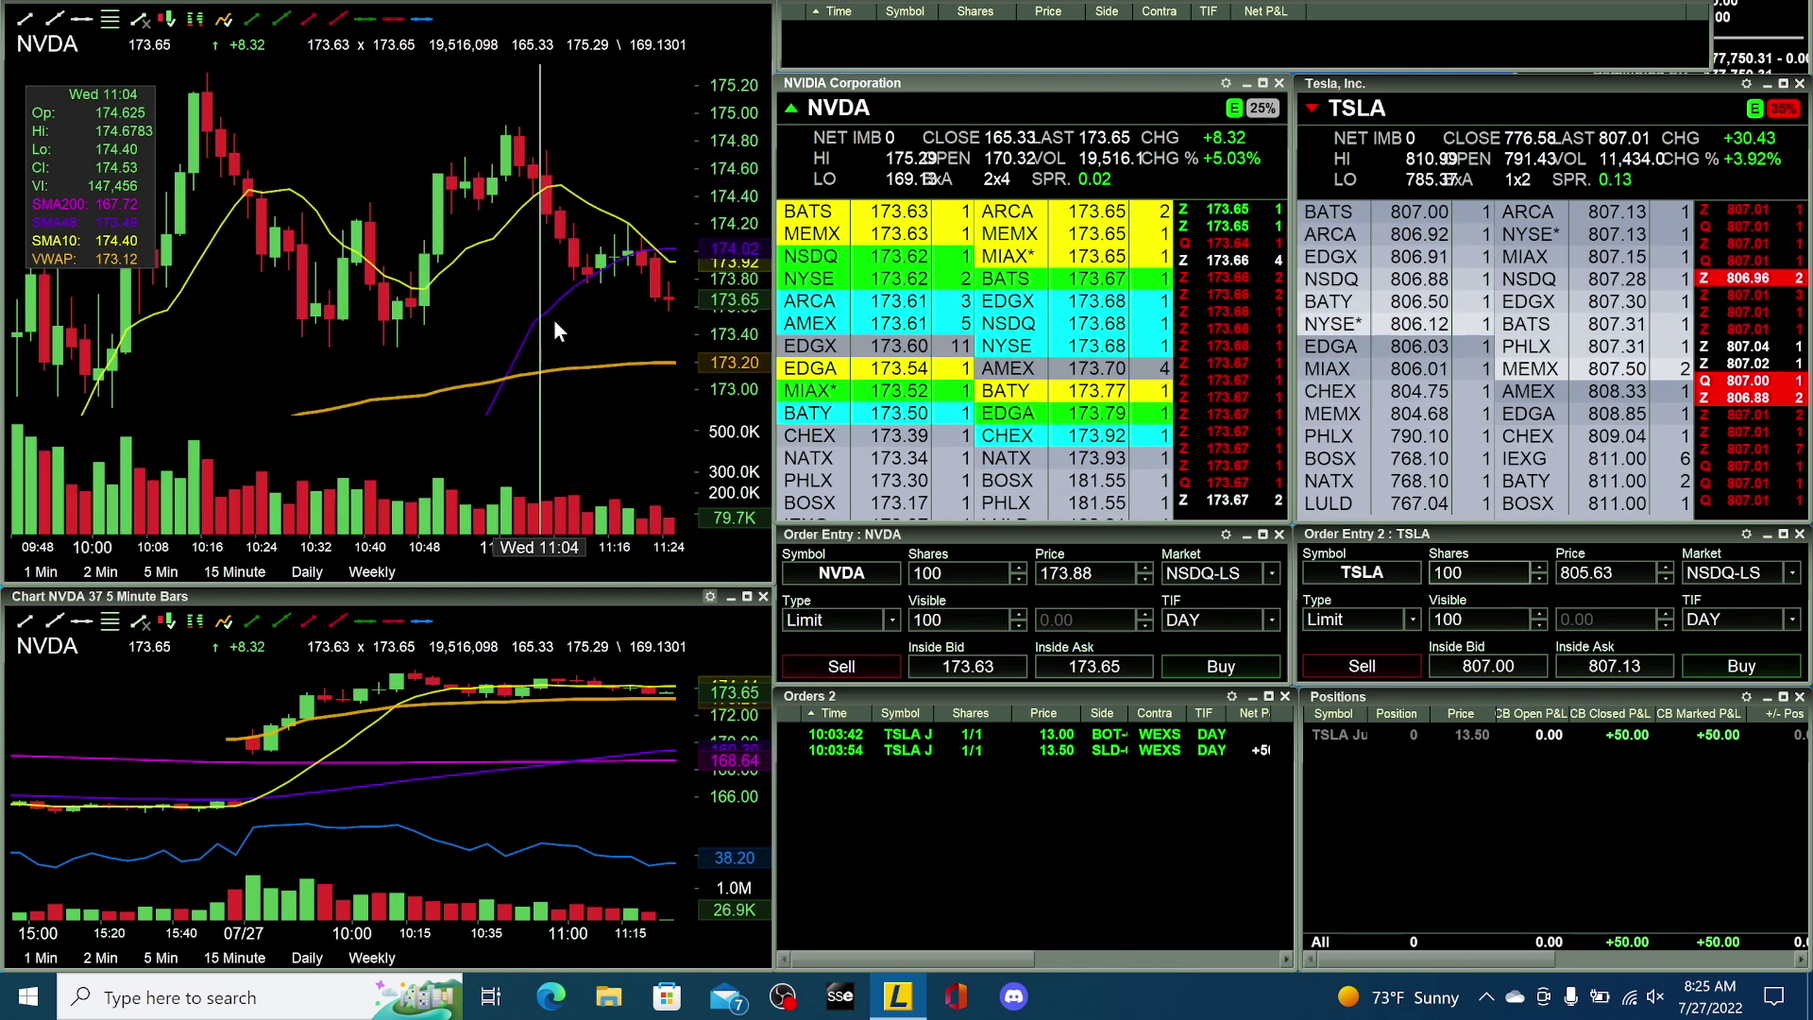
scroll(472, 321, down, 2)
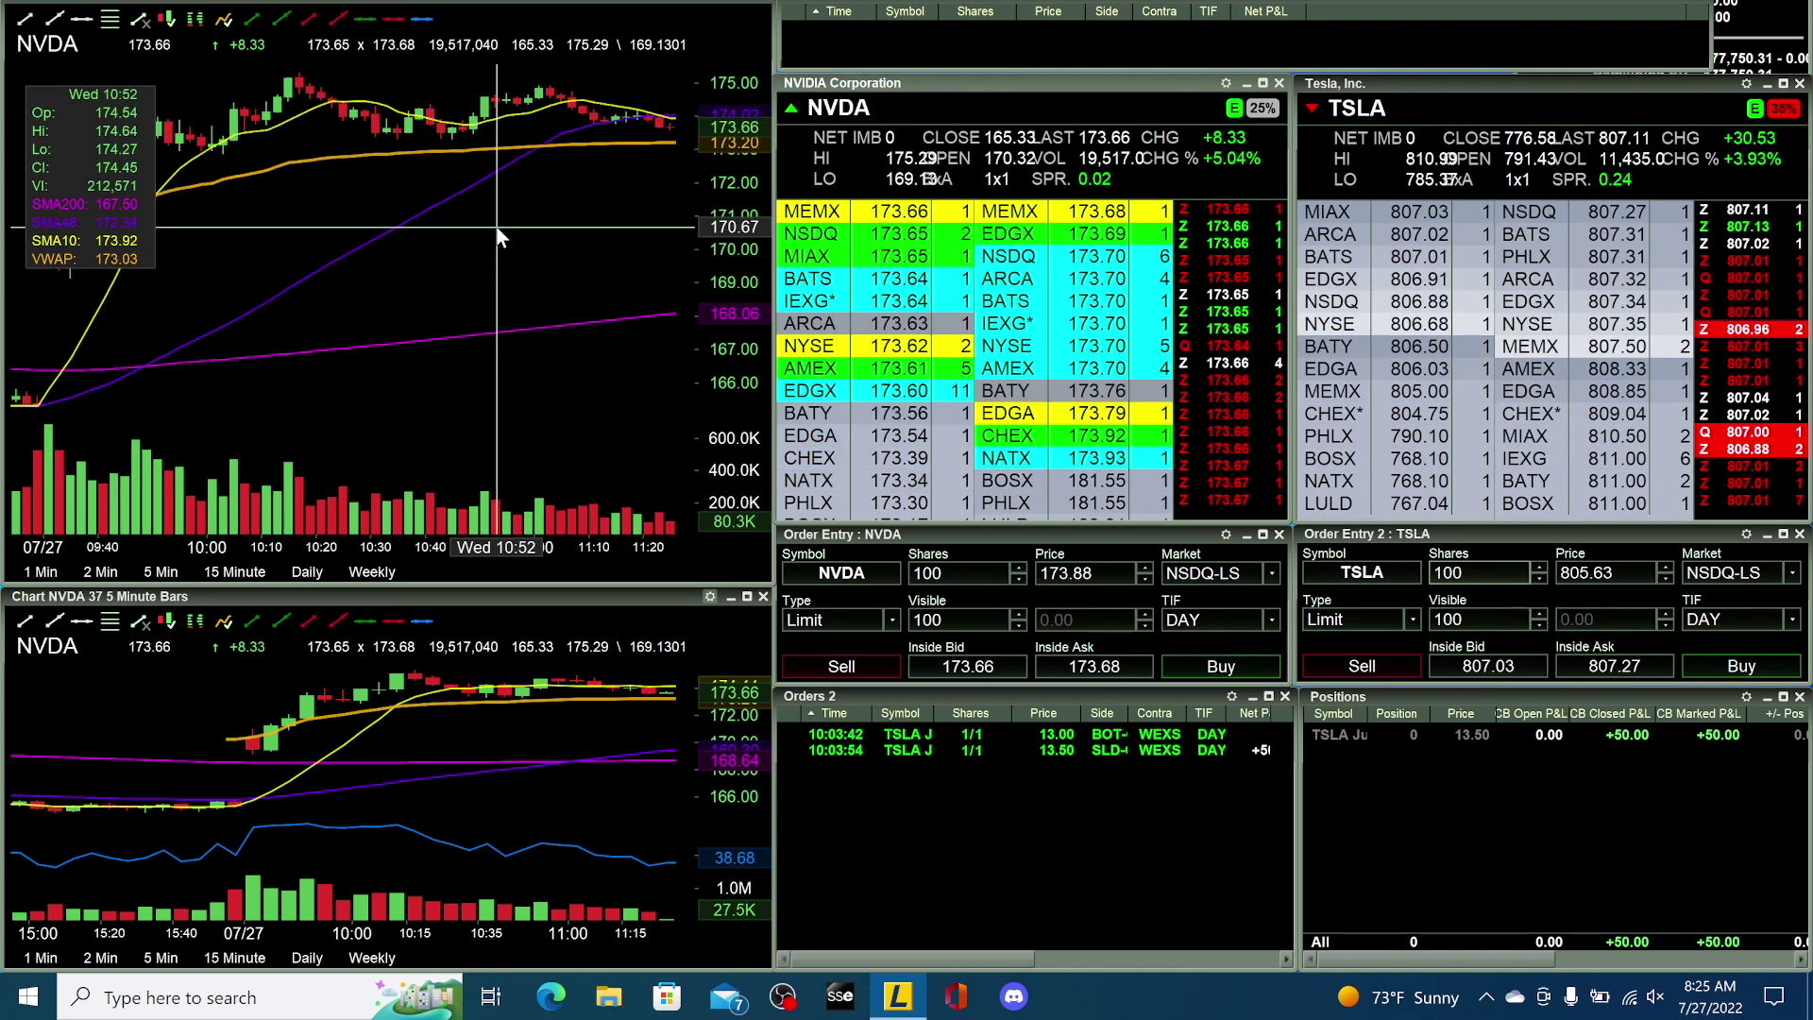
scroll(495, 225, up, 2)
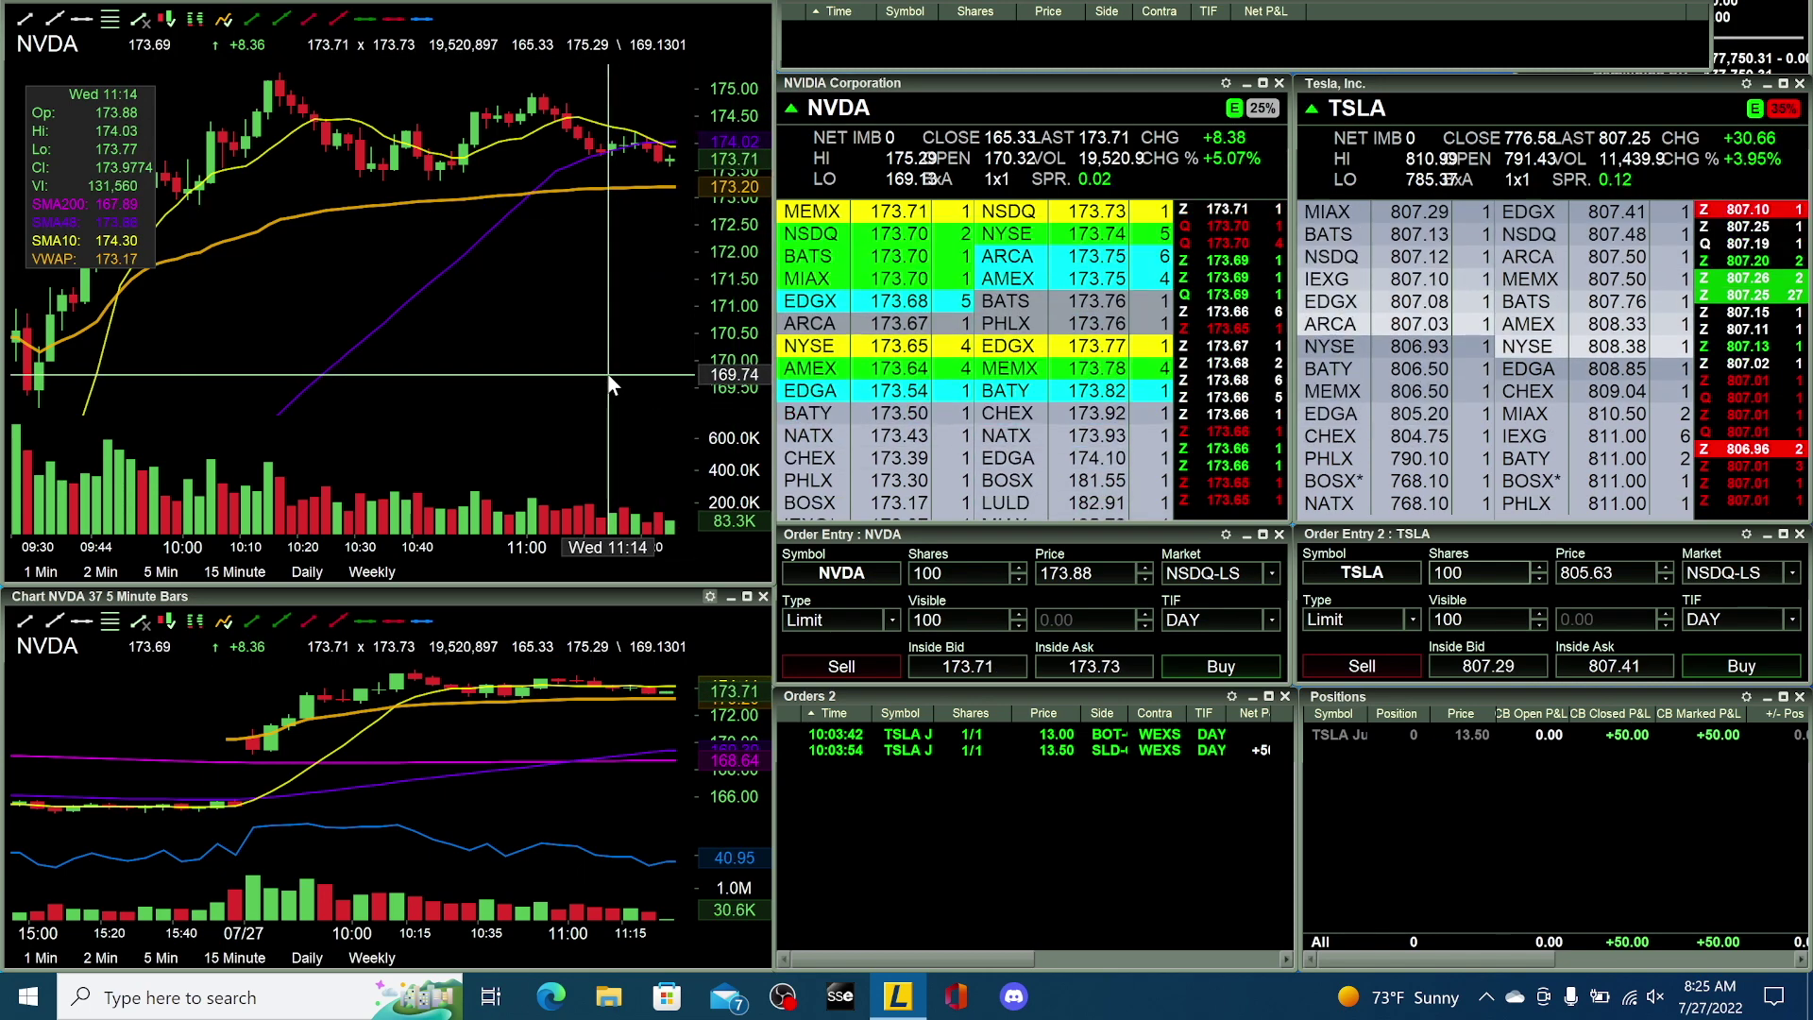
key(ctrl+2)
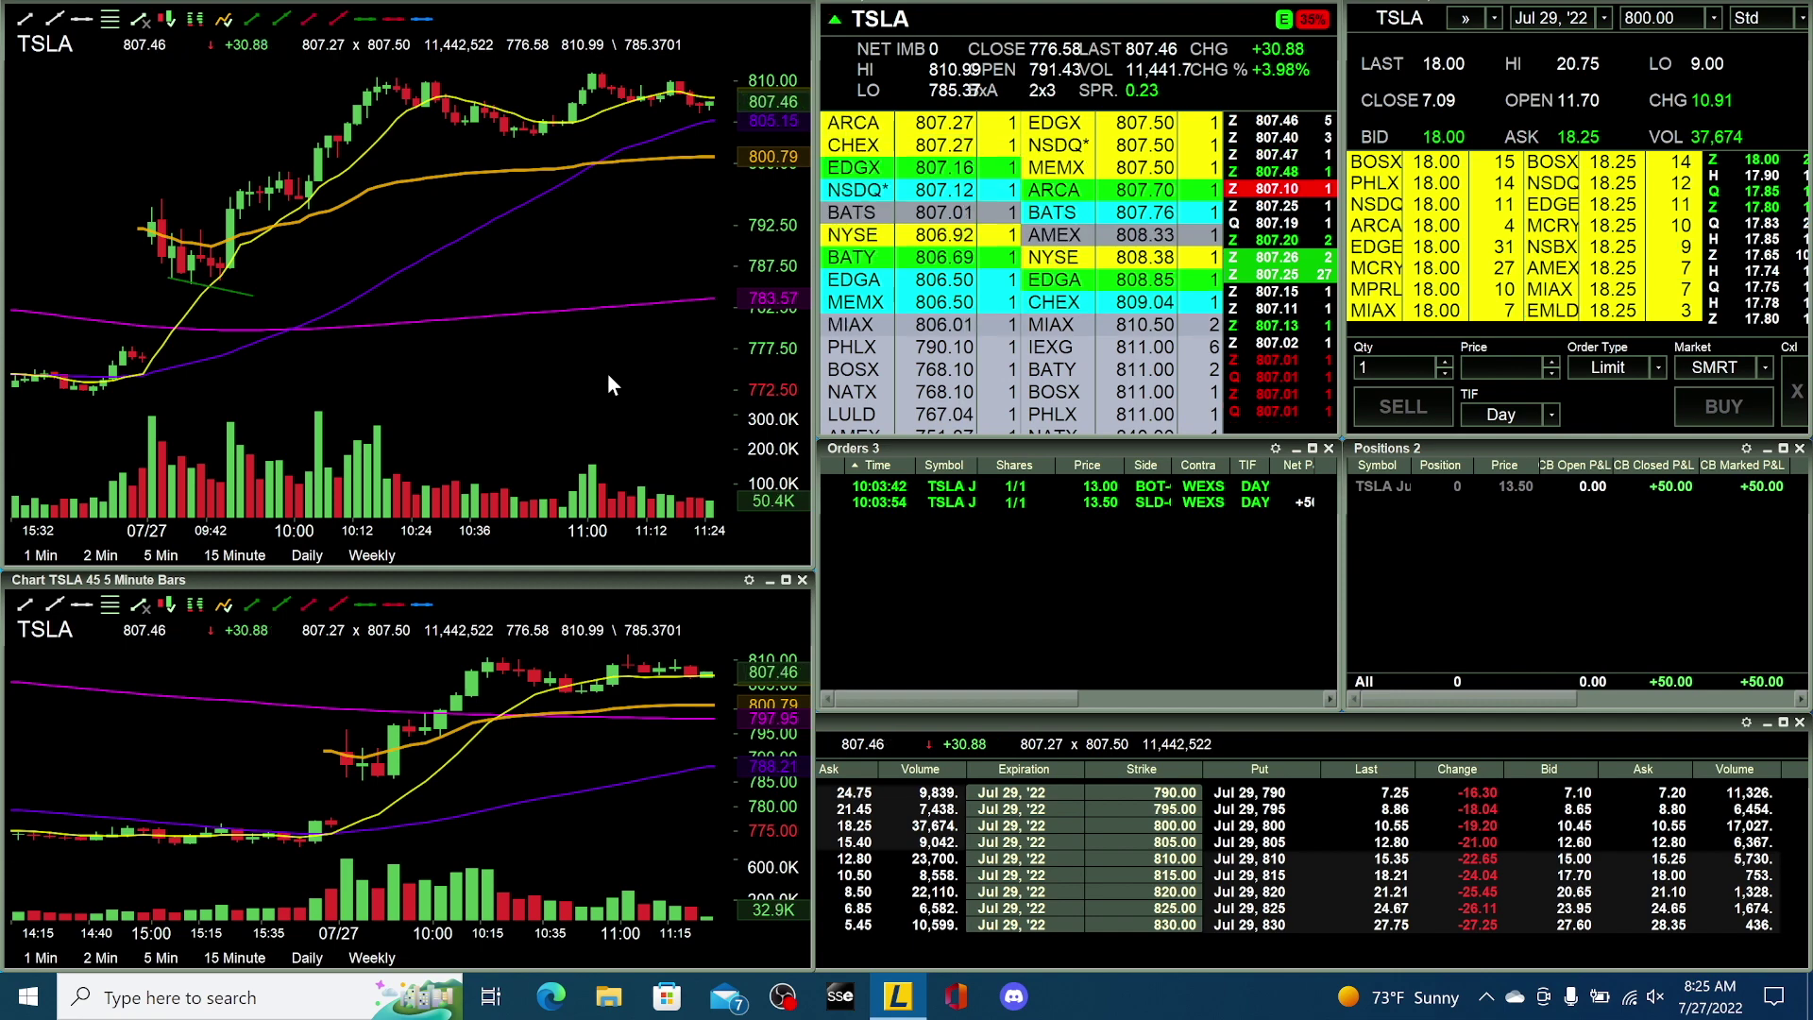
key(ctrl+1)
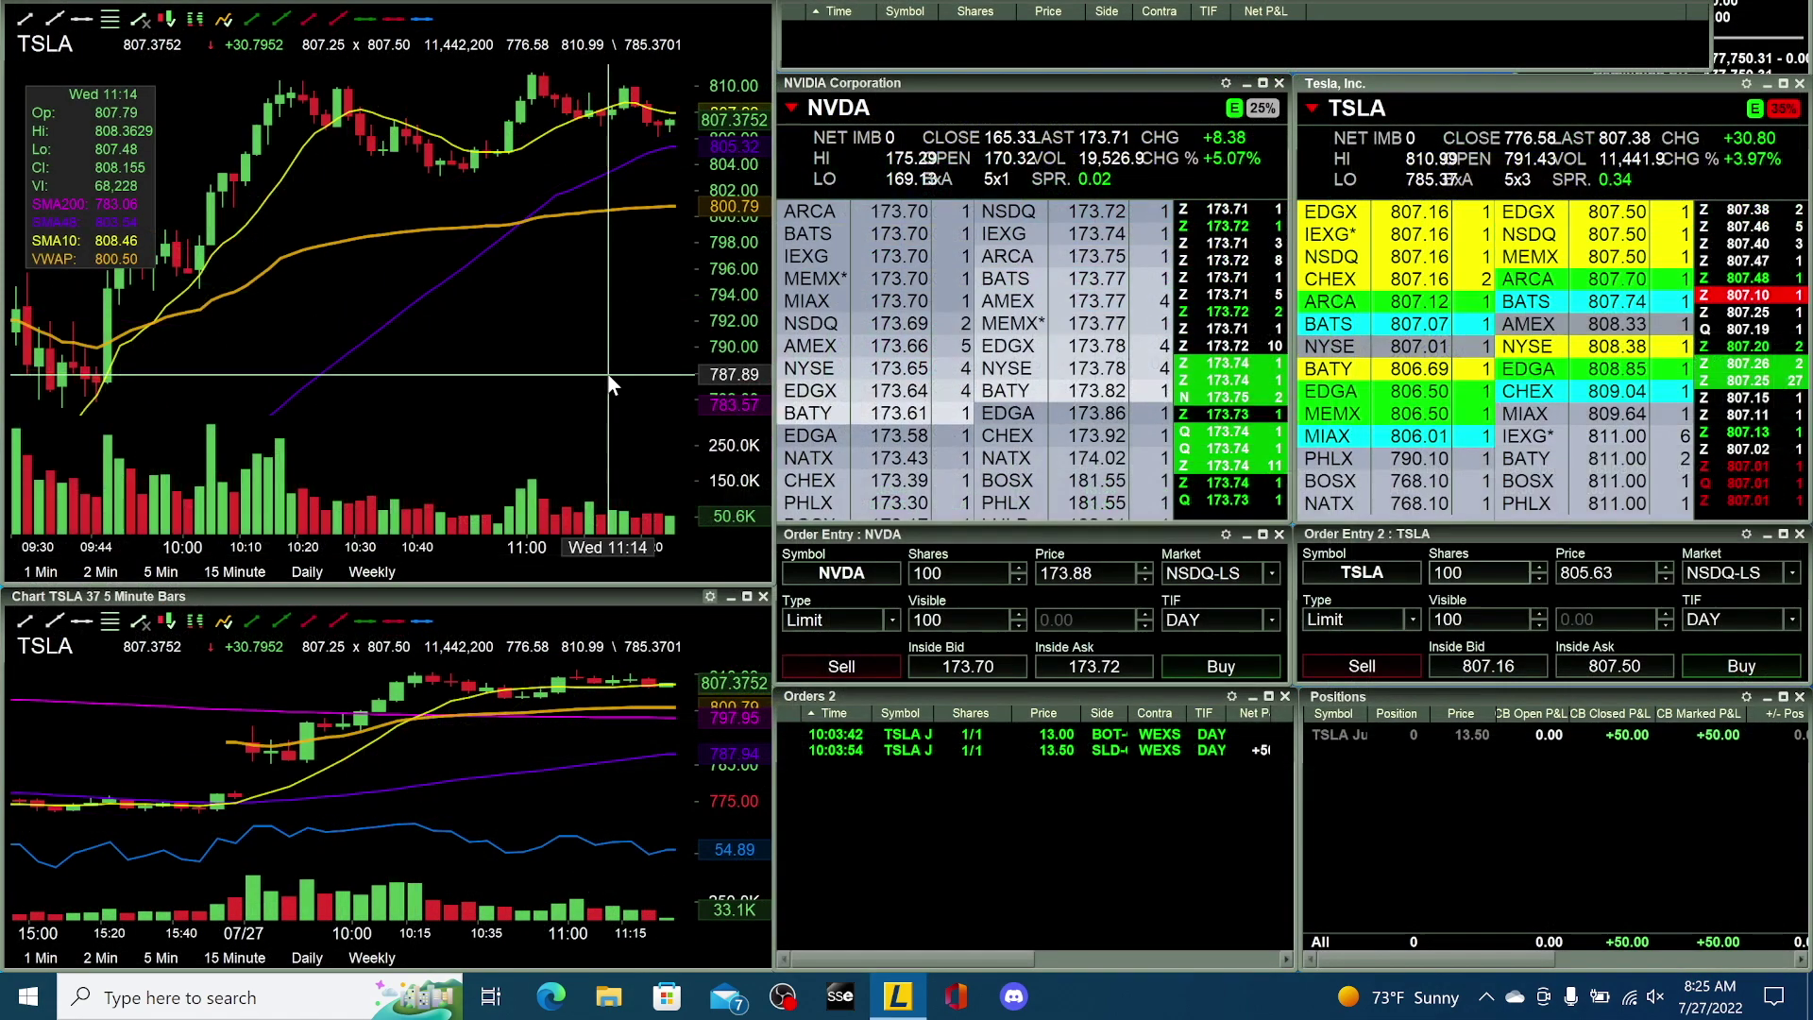